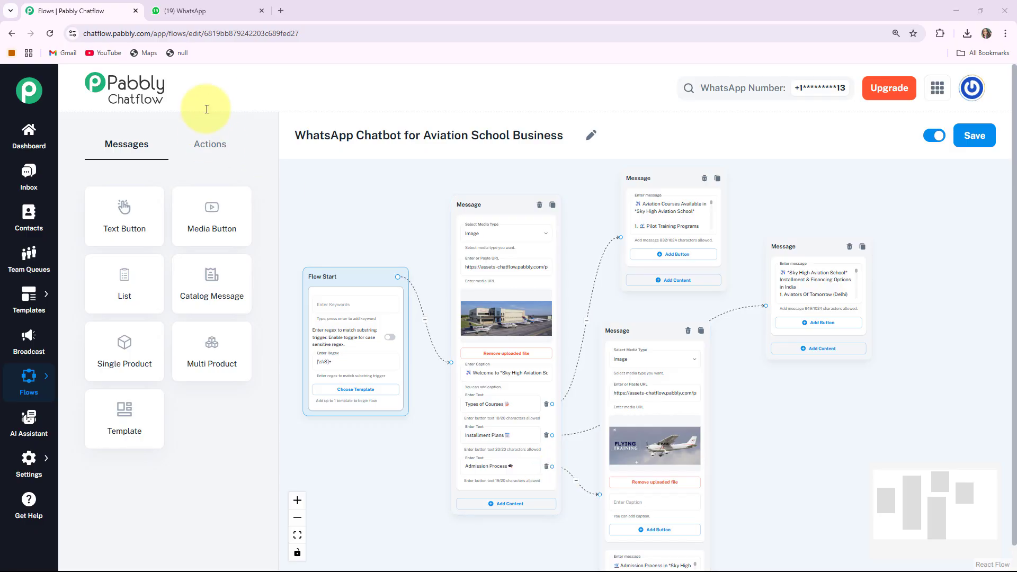
Switch to WhatsApp Web and send the message "hi" in the Sky High Aviation School chat
left_click(207, 8)
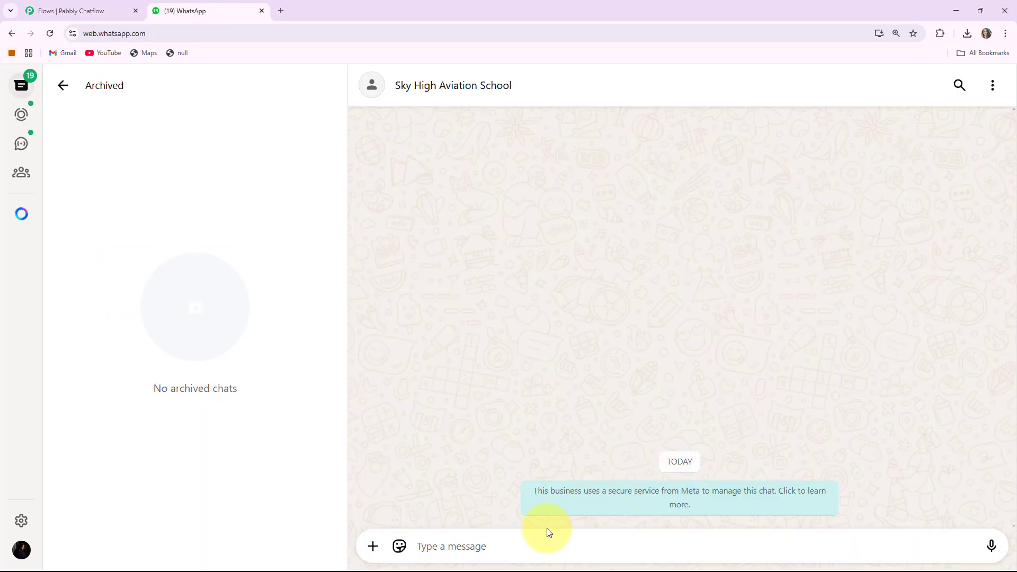
left_click(533, 546)
type("hi")
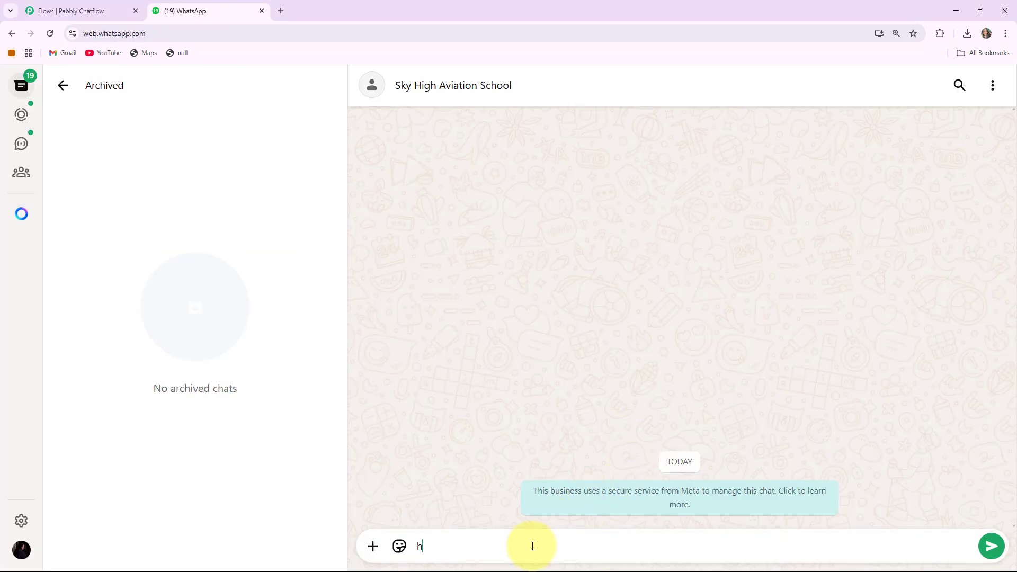
key("Return")
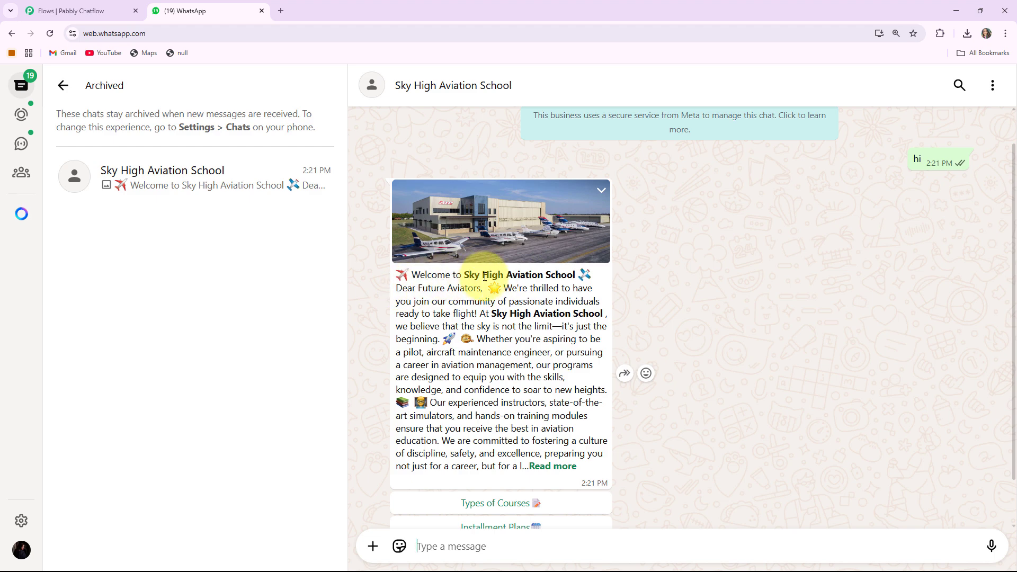
Choose the Admission Process reply under the welcome message and read through the chatbot's answer
scroll(569, 291, "down", 1)
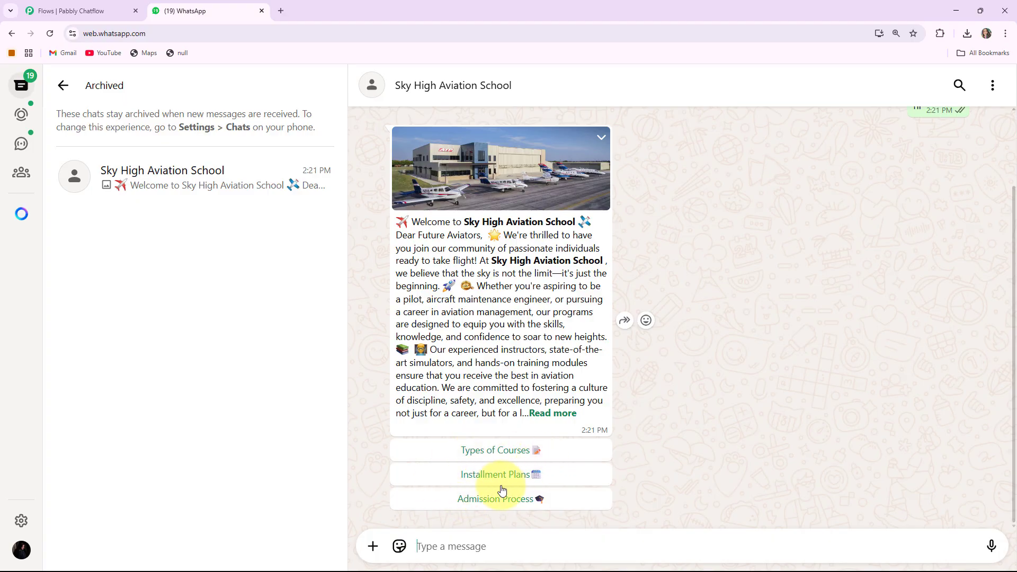
left_click(526, 503)
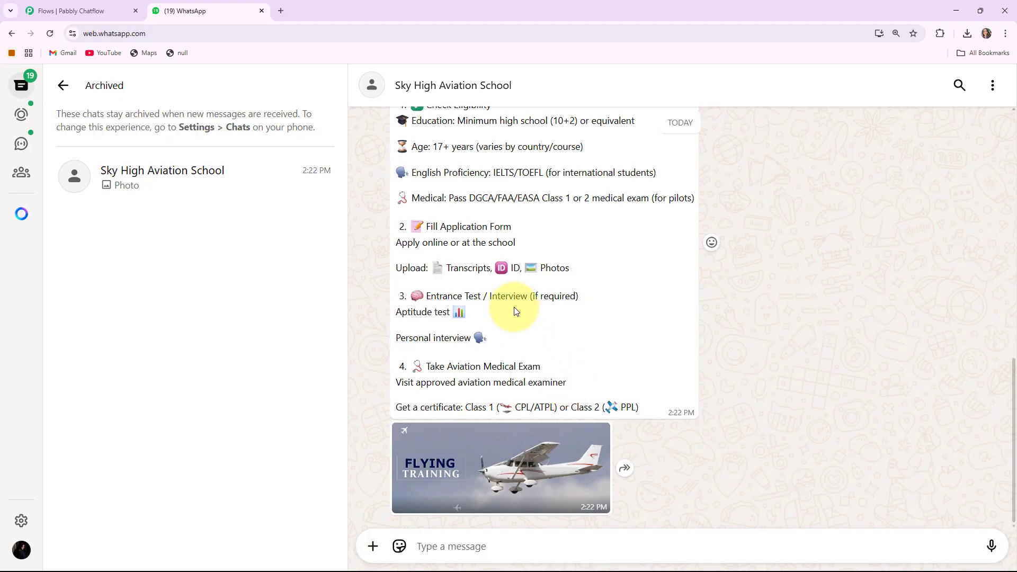
scroll(647, 317, "up", 3)
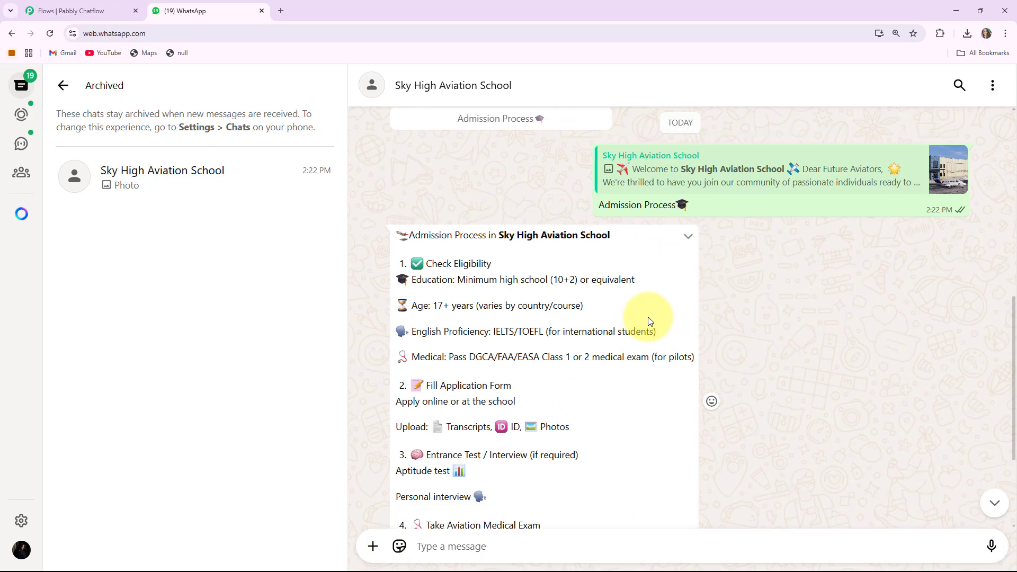
scroll(647, 317, "up", 2)
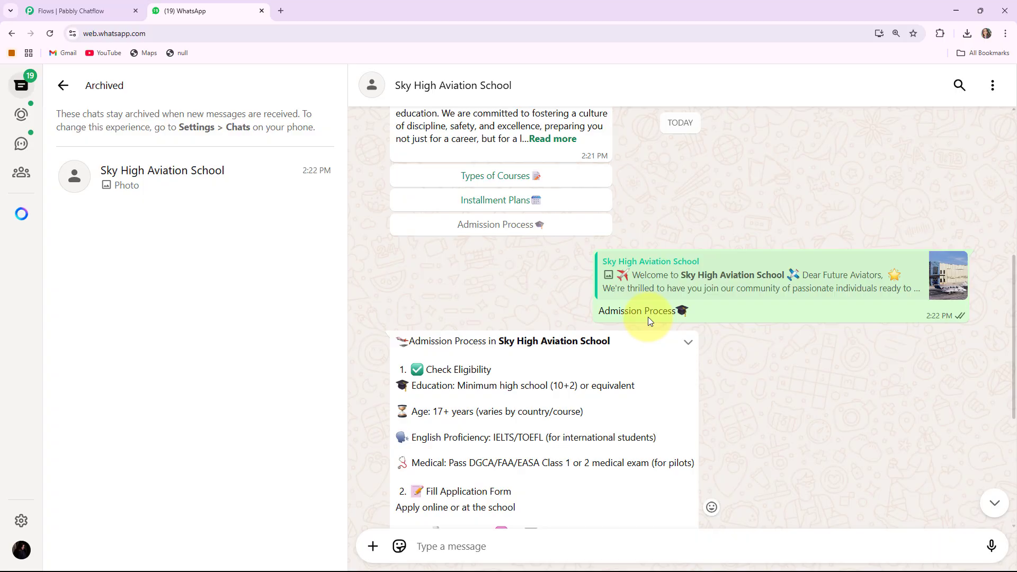
Choose the Types of Courses reply under the welcome message and review the chatbot's answers in the conversation
left_click(491, 176)
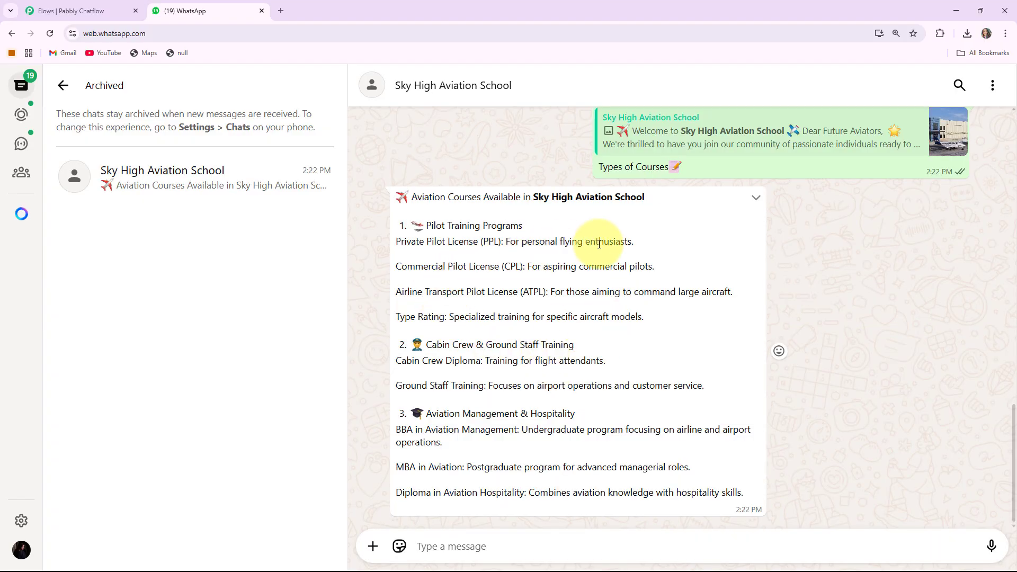
scroll(609, 371, "up", 5)
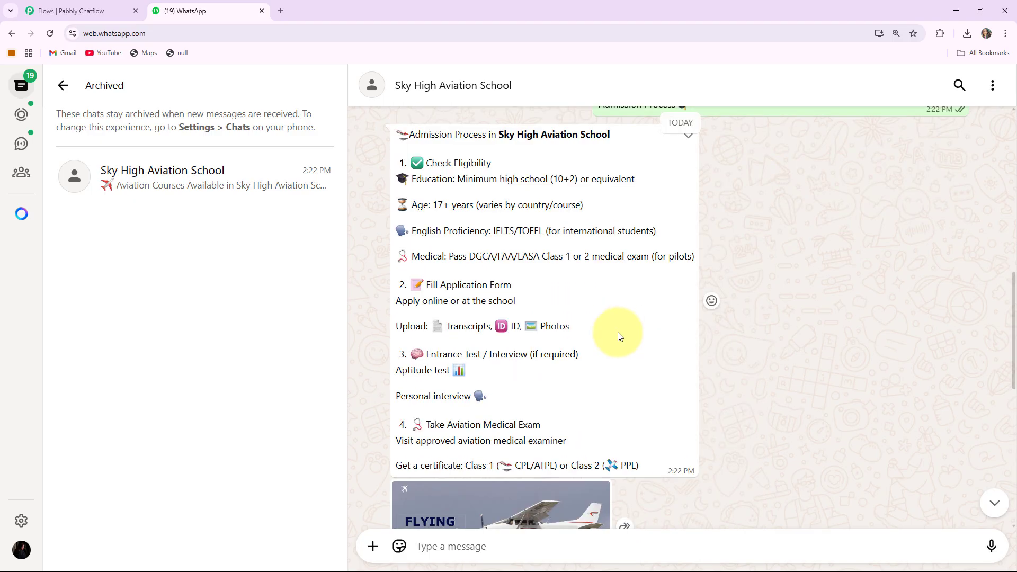
scroll(692, 269, "up", 3)
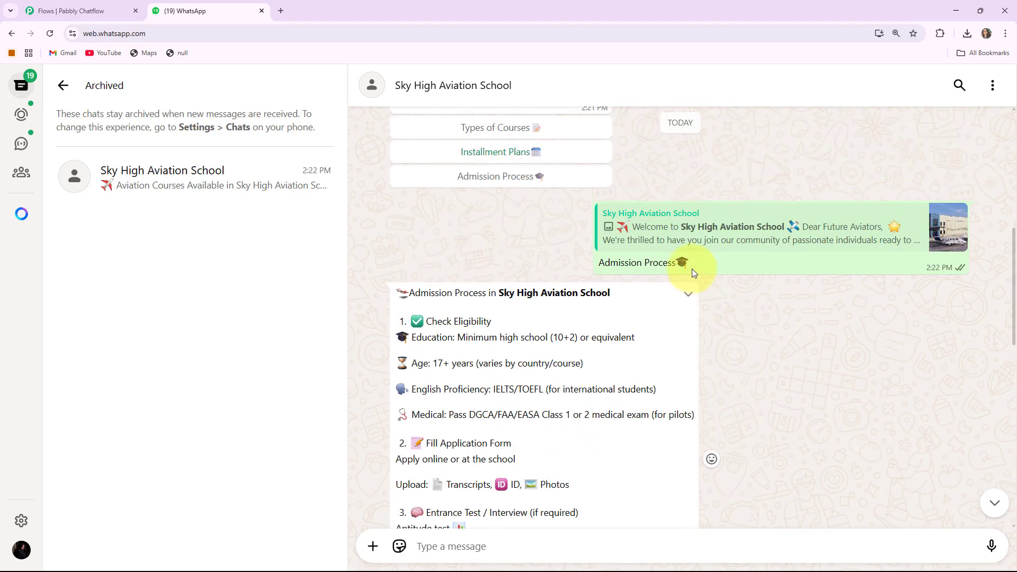
scroll(692, 268, "up", 3)
scroll(692, 268, "down", 5)
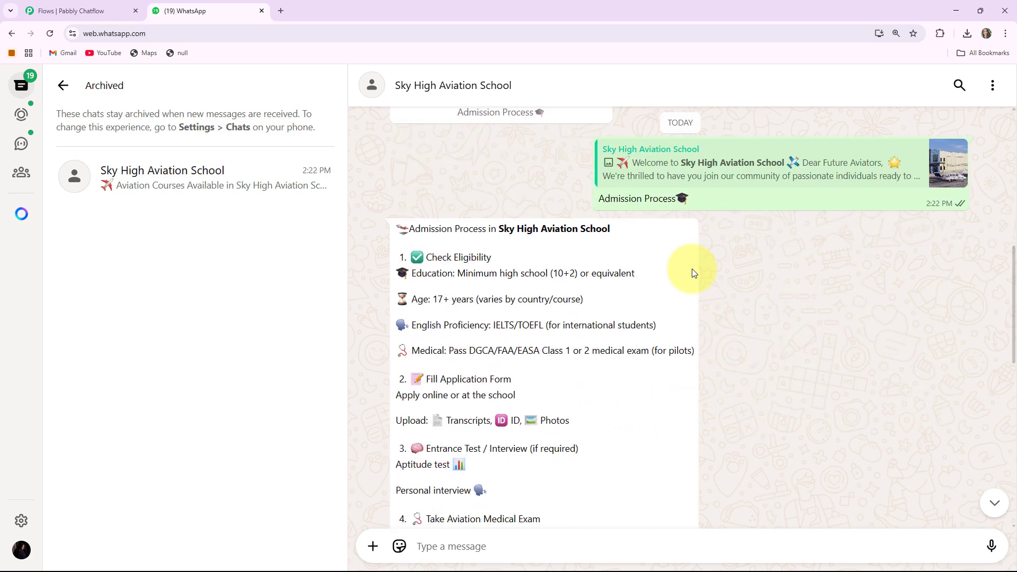
scroll(692, 272, "down", 4)
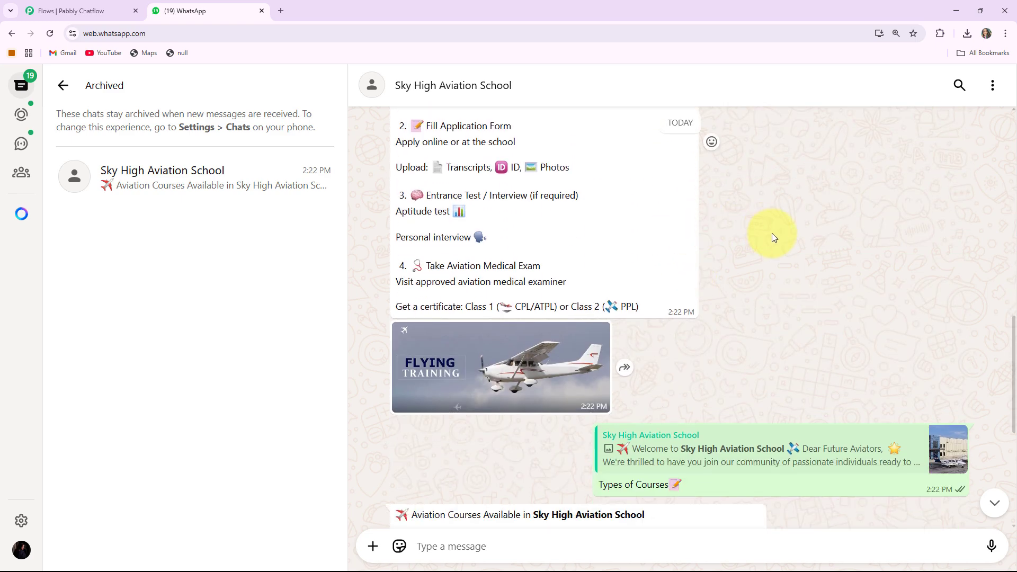
scroll(781, 328, "up", 7)
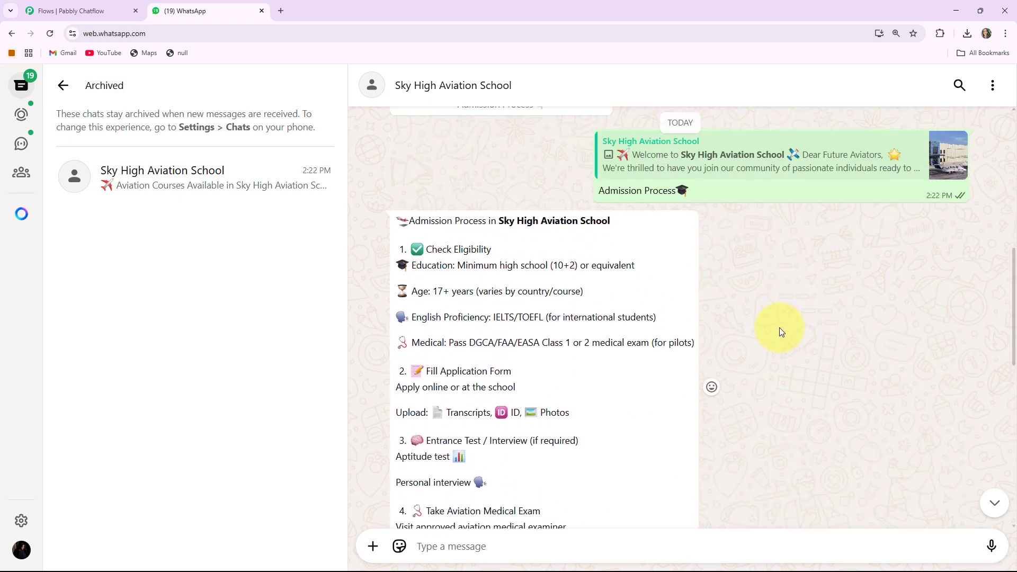
scroll(779, 328, "up", 3)
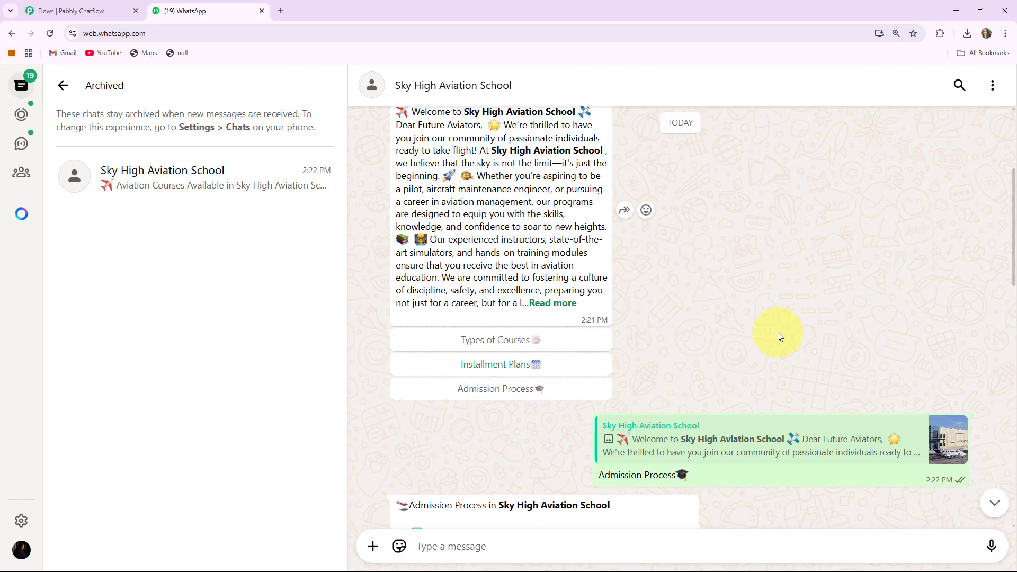
Open pabbly.com/chatflow in a new browser tab
left_click(280, 10)
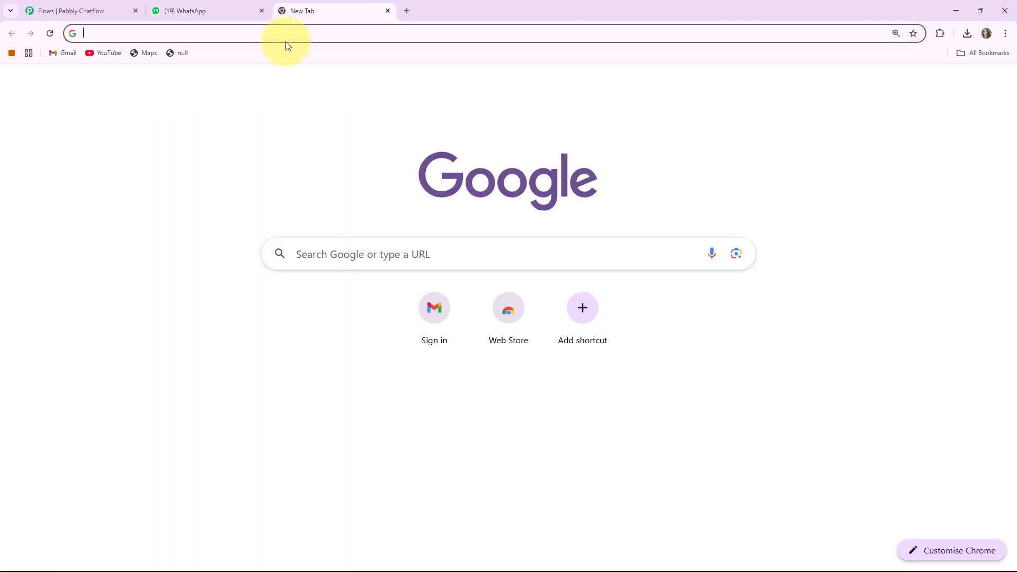
left_click(286, 37)
type("pabbly.com/chatflow")
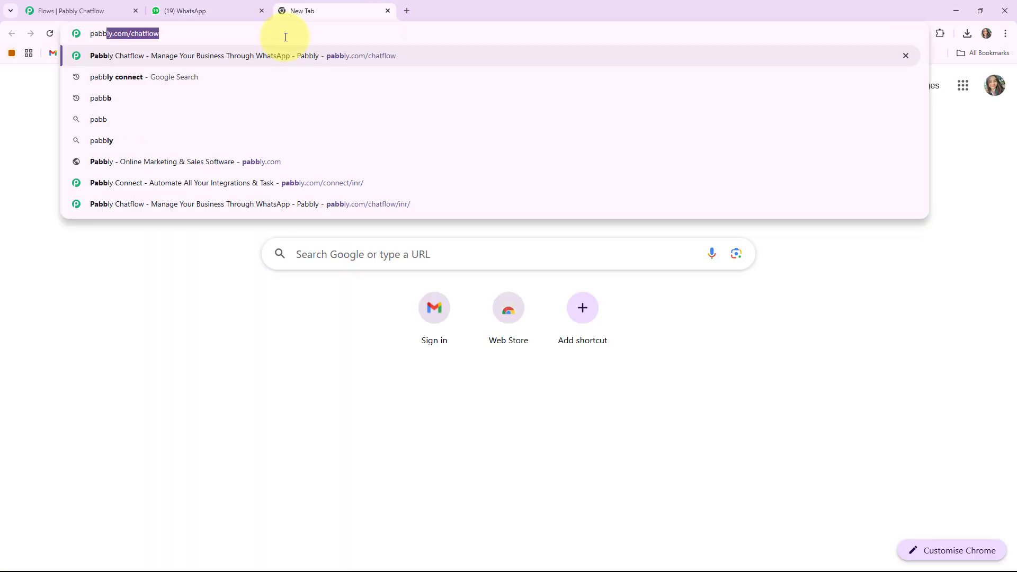
key("Right")
key("Return")
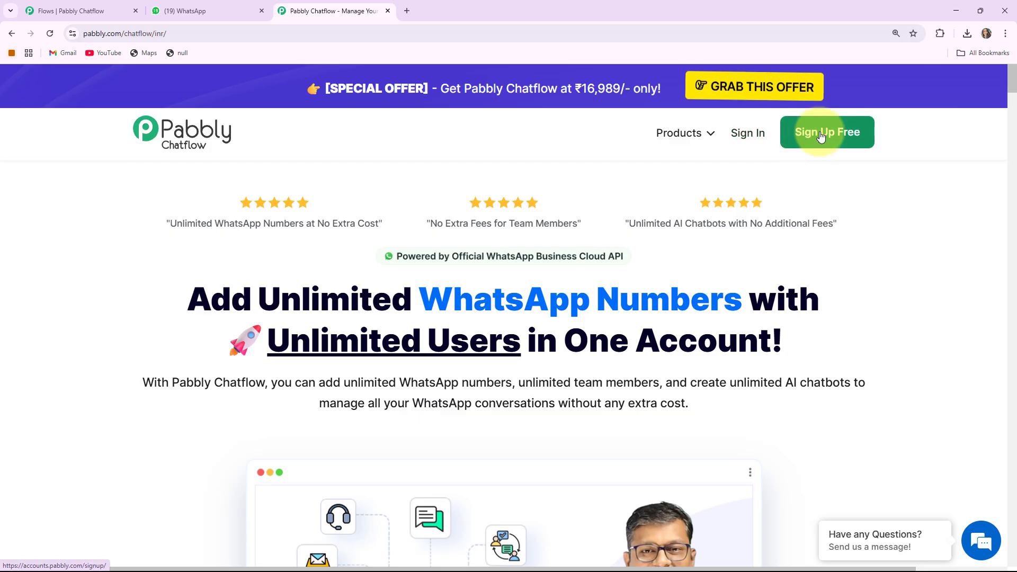
Sign in to Pabbly and access the Pabbly Chatflow app from the list of all apps
left_click(746, 137)
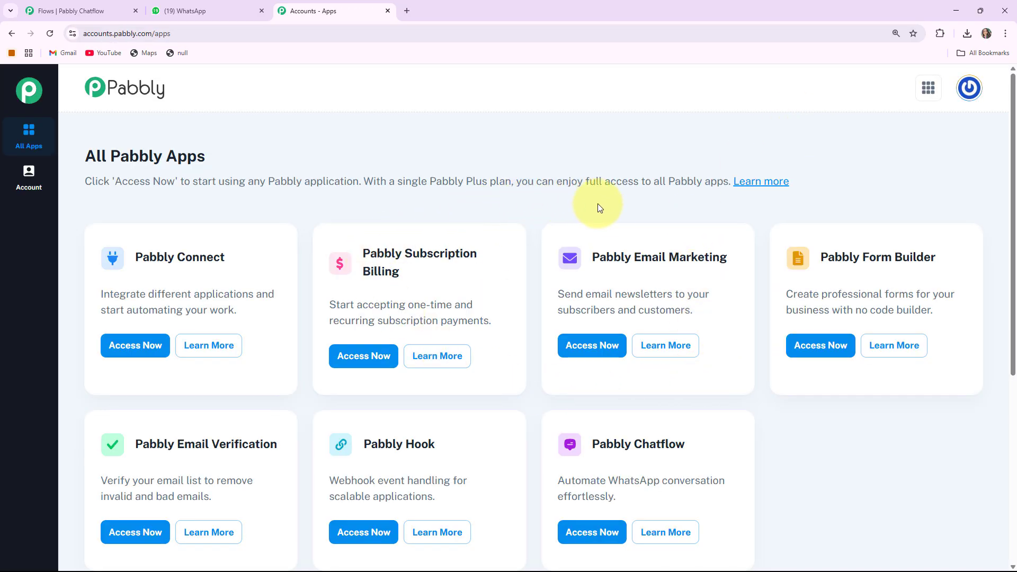
scroll(678, 310, "down", 1)
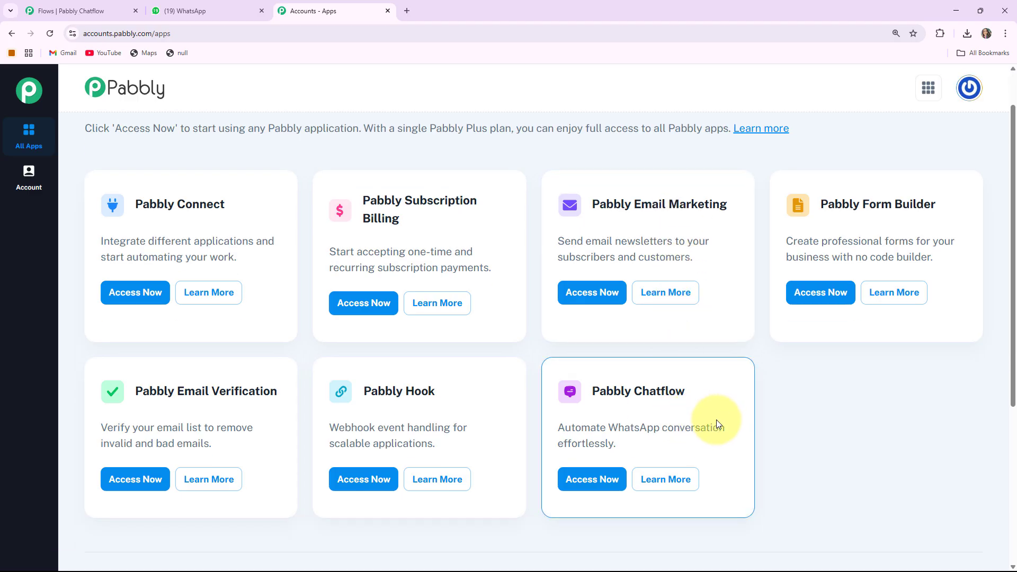
left_click_drag(592, 392, 704, 390)
left_click(704, 404)
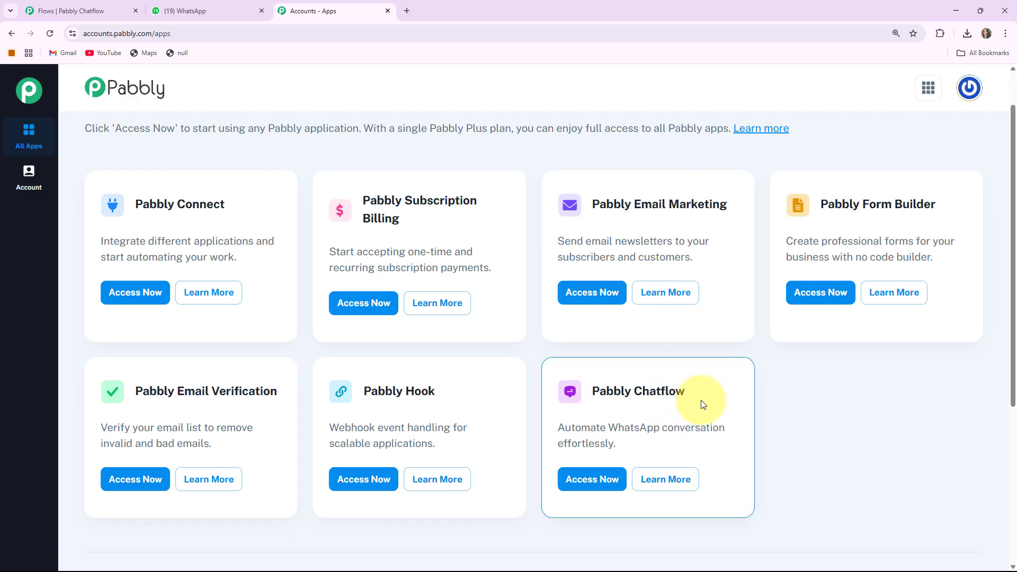
left_click(593, 479)
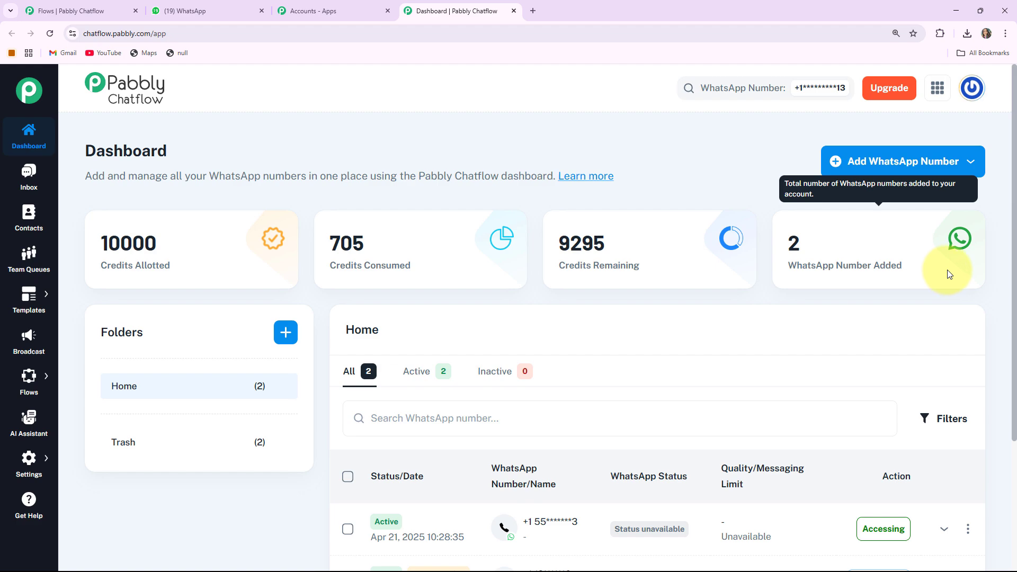
View the Manual Token Connect form for adding a WhatsApp number, and close it without entering anything
left_click(971, 165)
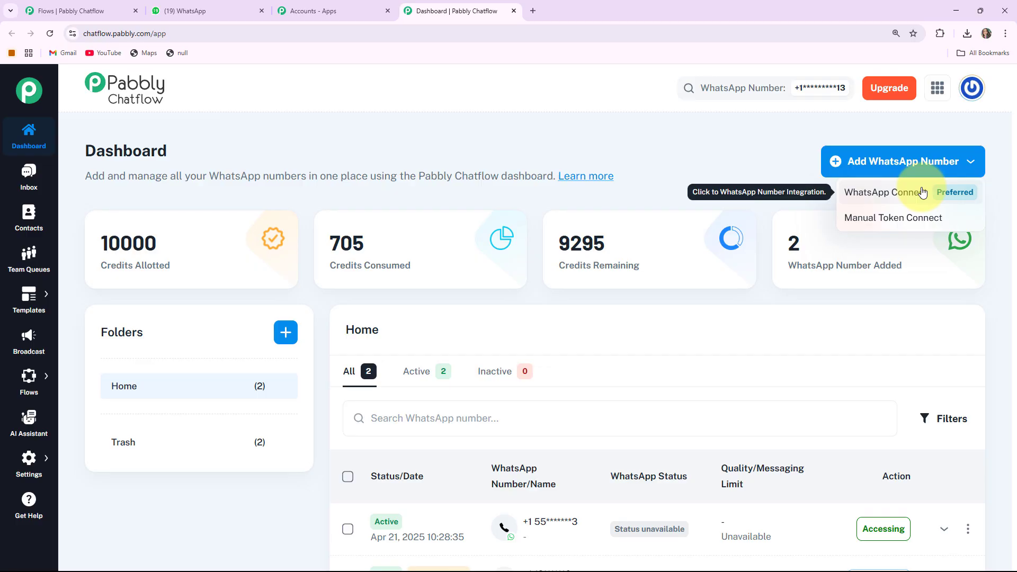
left_click(912, 221)
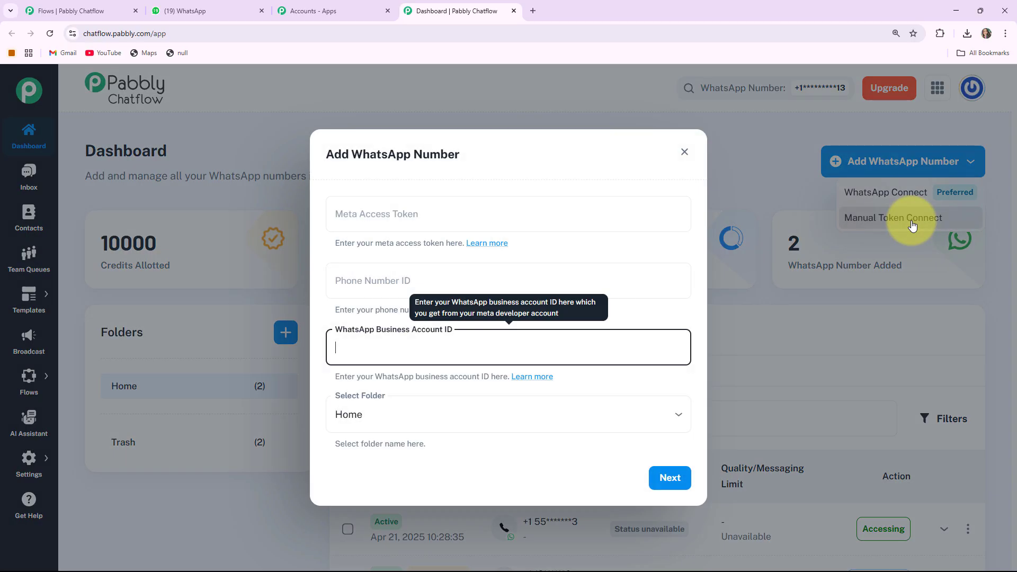
left_click(448, 235)
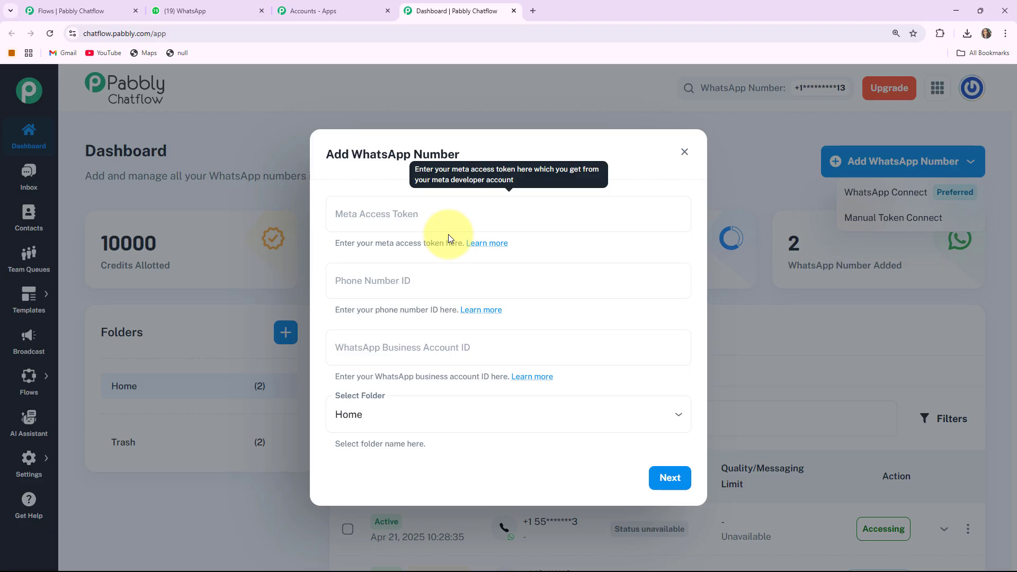
key("Escape")
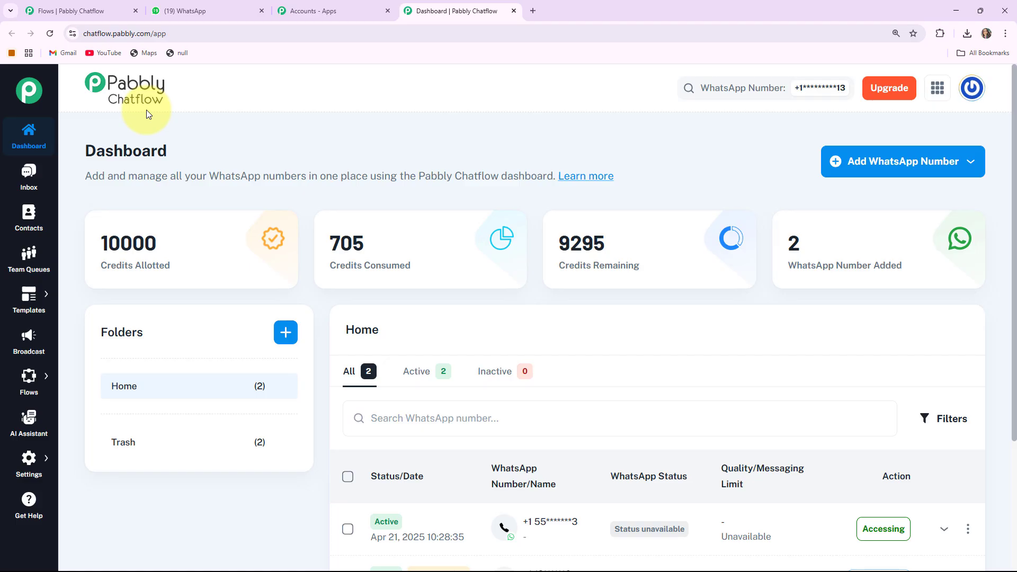
Review the connected WhatsApp numbers on the Dashboard and the test contact's conversation in the Inbox
scroll(227, 302, "down", 2)
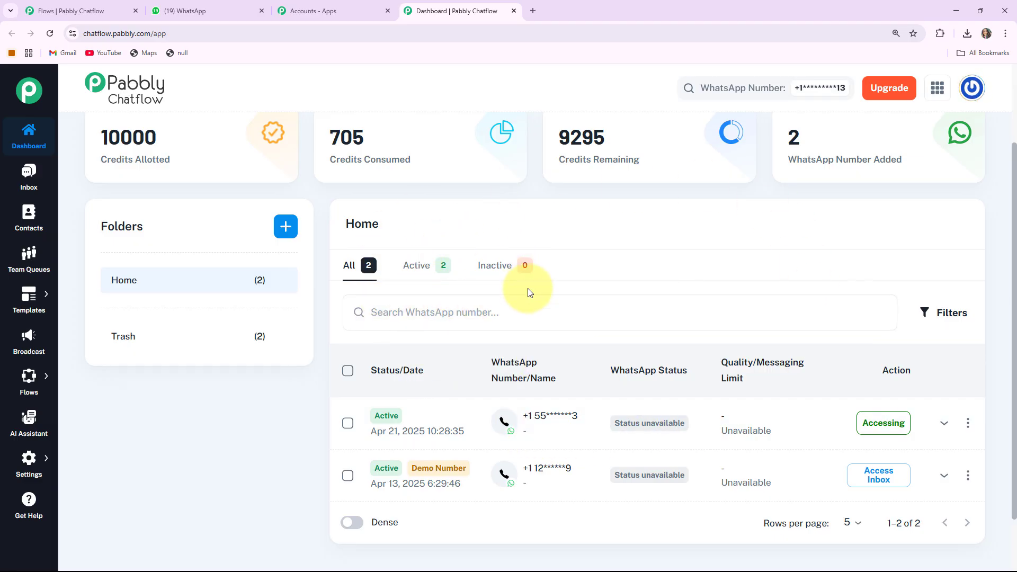
mouse_move(391, 437)
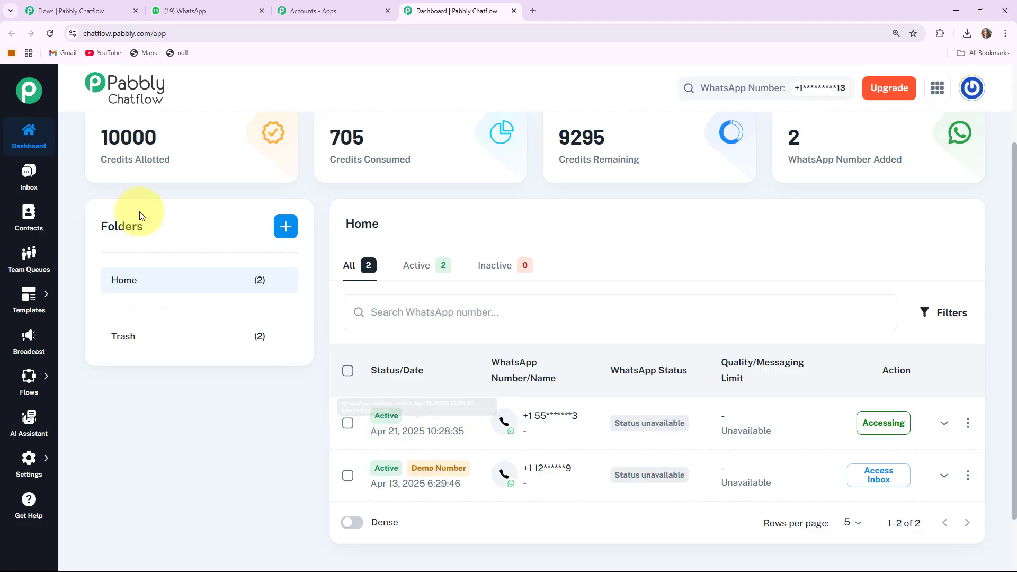
left_click(36, 194)
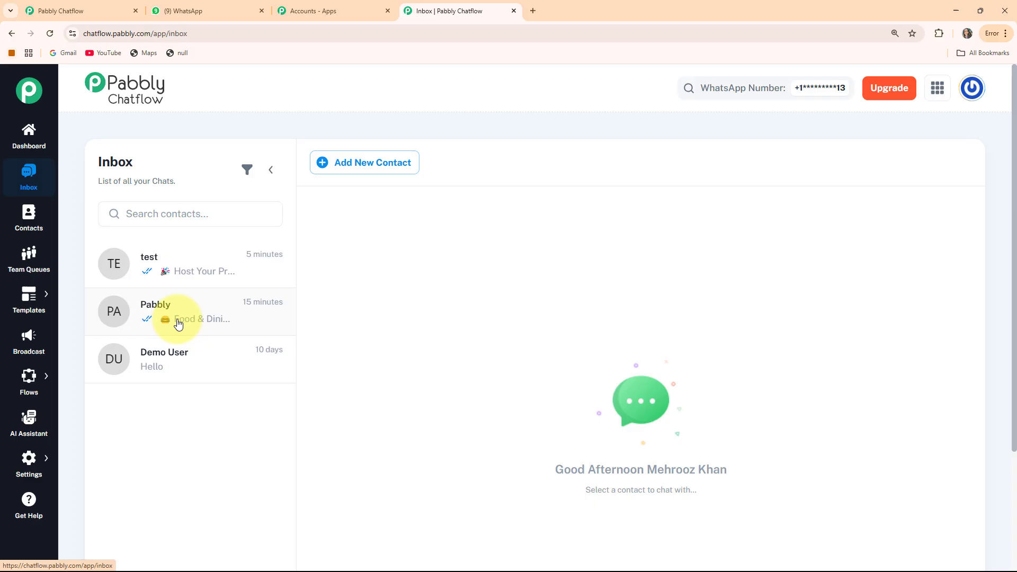
left_click(193, 271)
scroll(359, 356, "down", 2)
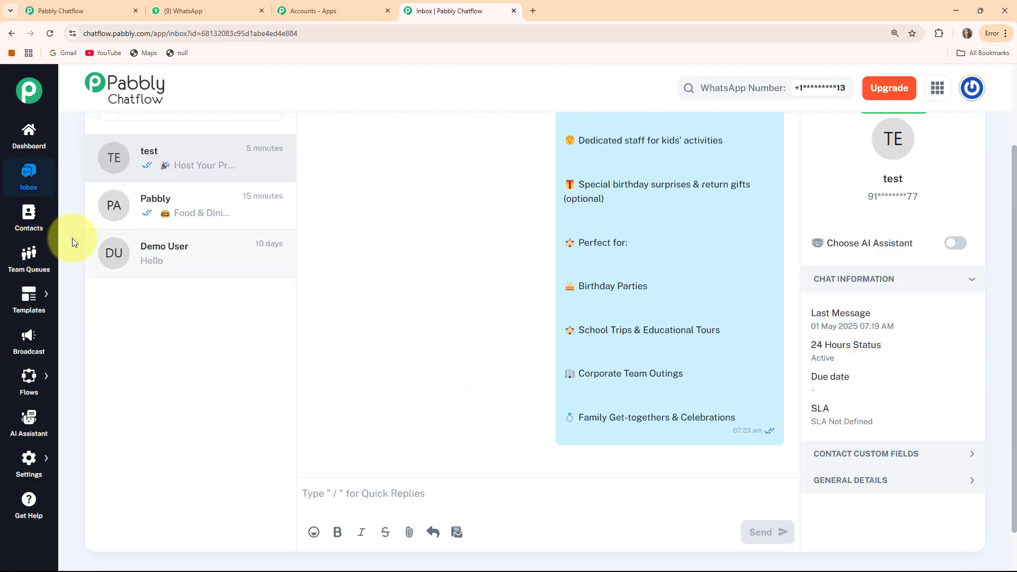
Look through the Contacts, Team Queues, Templates and Broadcast pages one after another
left_click(39, 227)
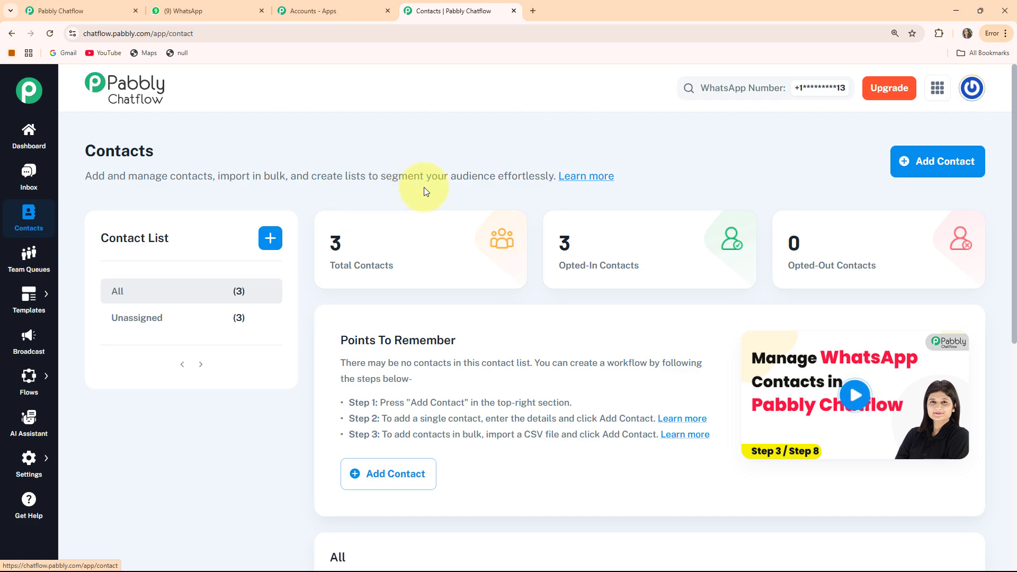
left_click(14, 277)
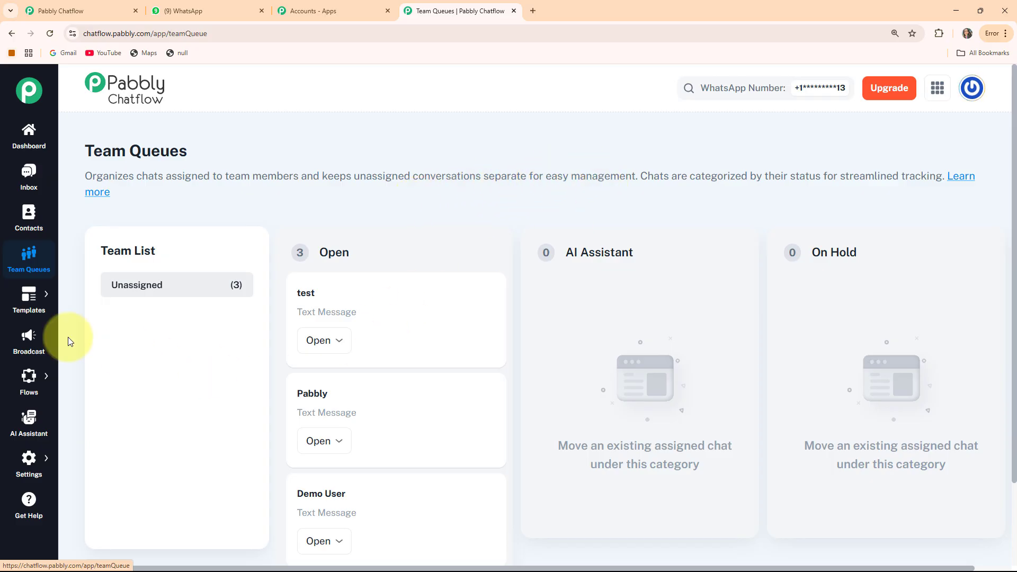
mouse_move(31, 292)
left_click(79, 290)
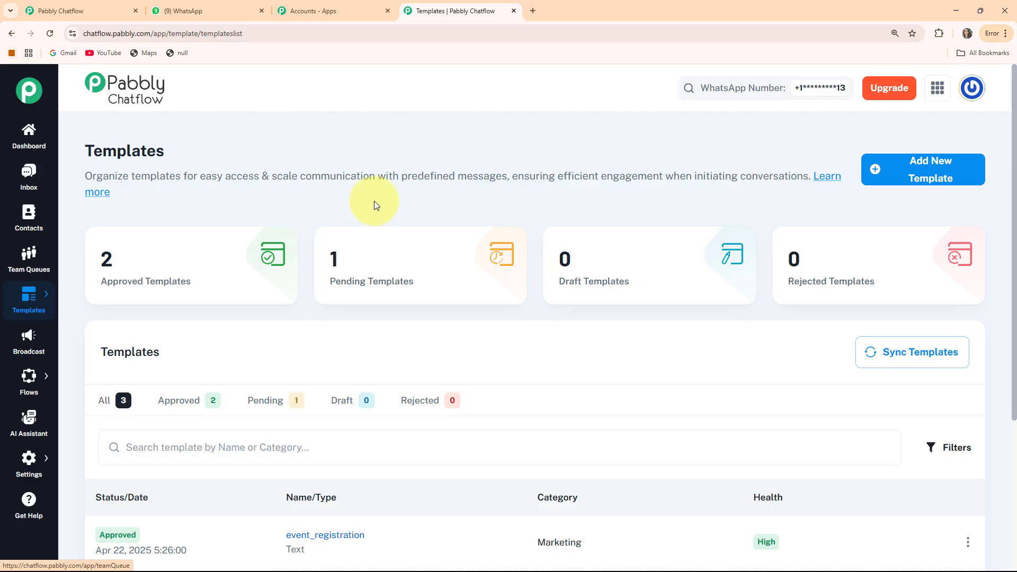
left_click(22, 345)
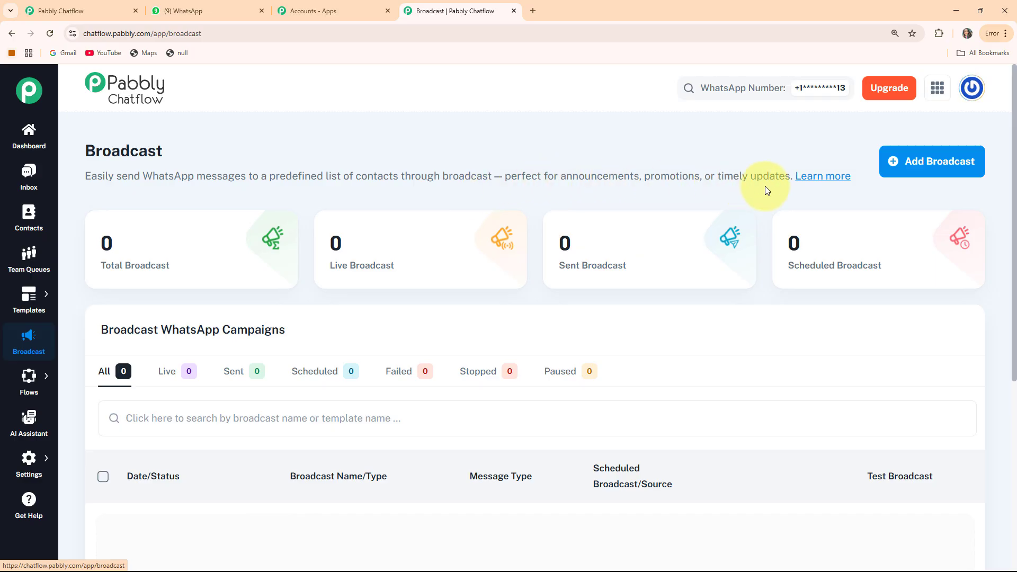
Open the Flow Builder page listing the existing chatbot flows
mouse_move(31, 373)
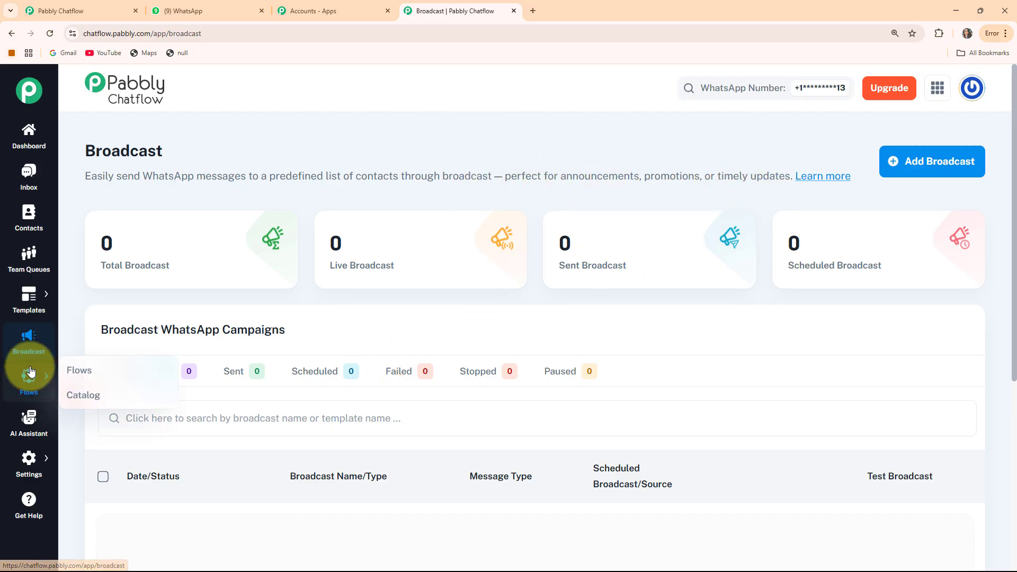
left_click(73, 371)
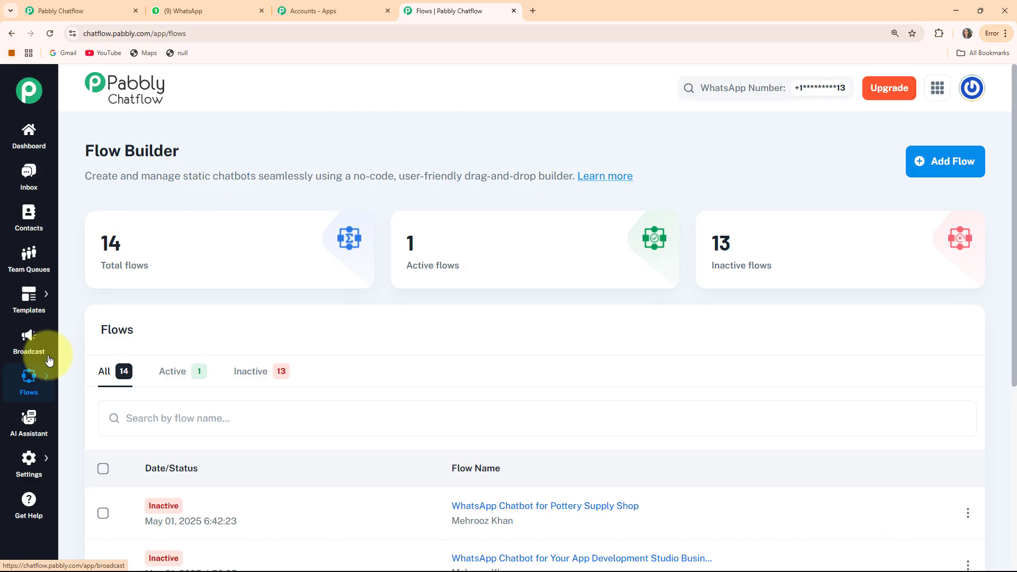
Look through the AI Assistant page, the Settings options and the Get Help page with its tutorials
left_click(33, 421)
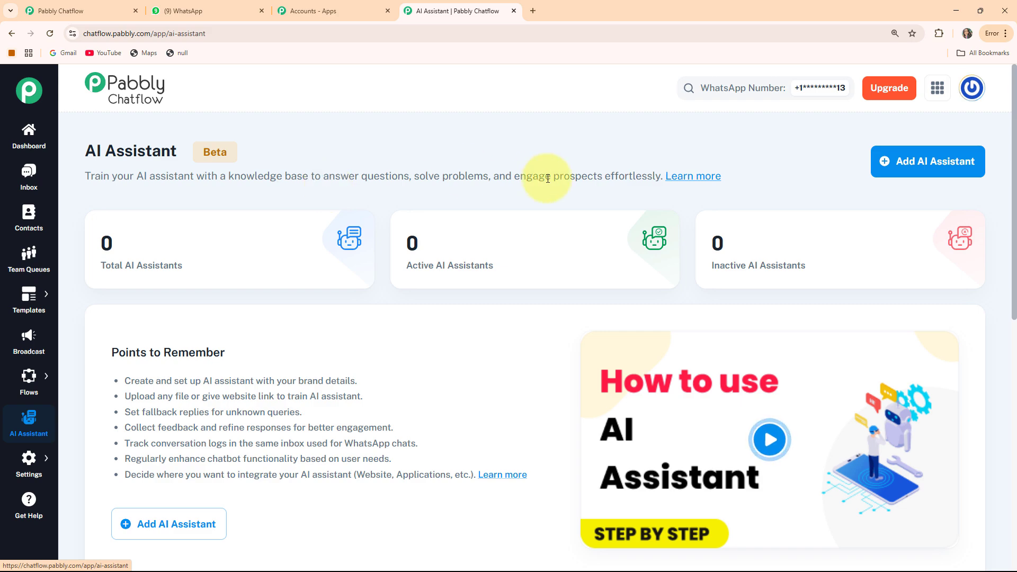
scroll(626, 272, "down", 2)
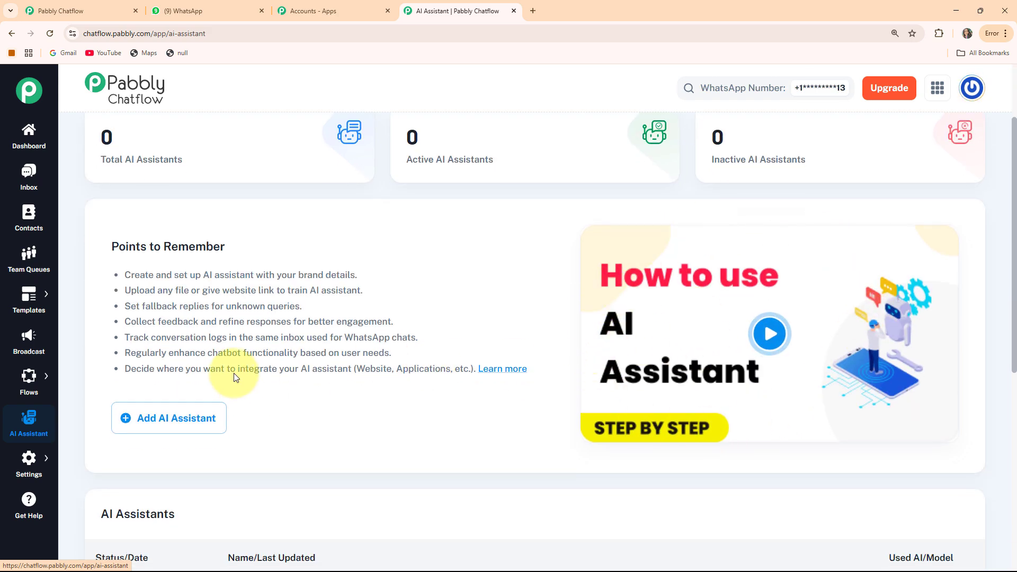
scroll(227, 319, "up", 2)
left_click(33, 473)
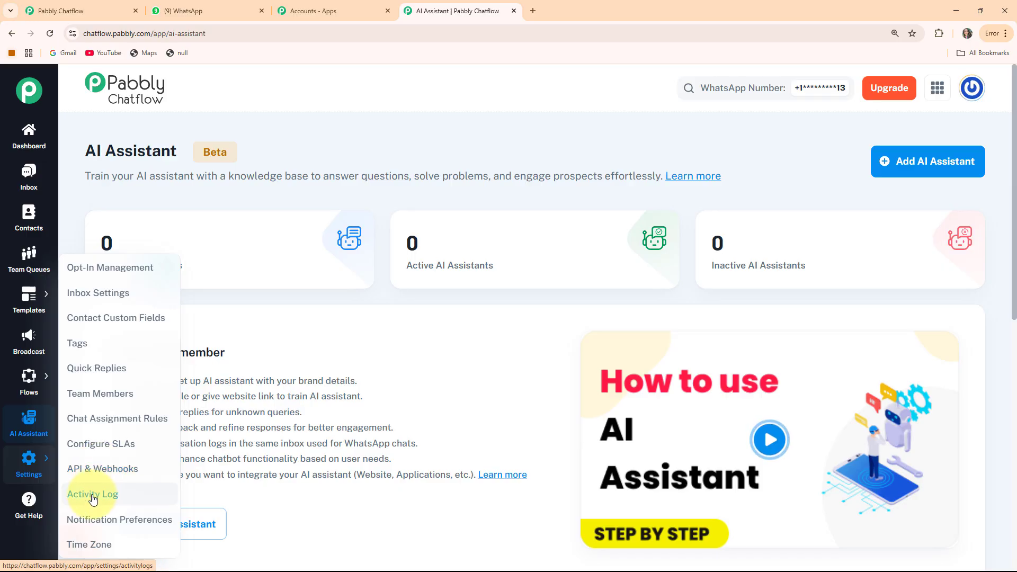
left_click(35, 507)
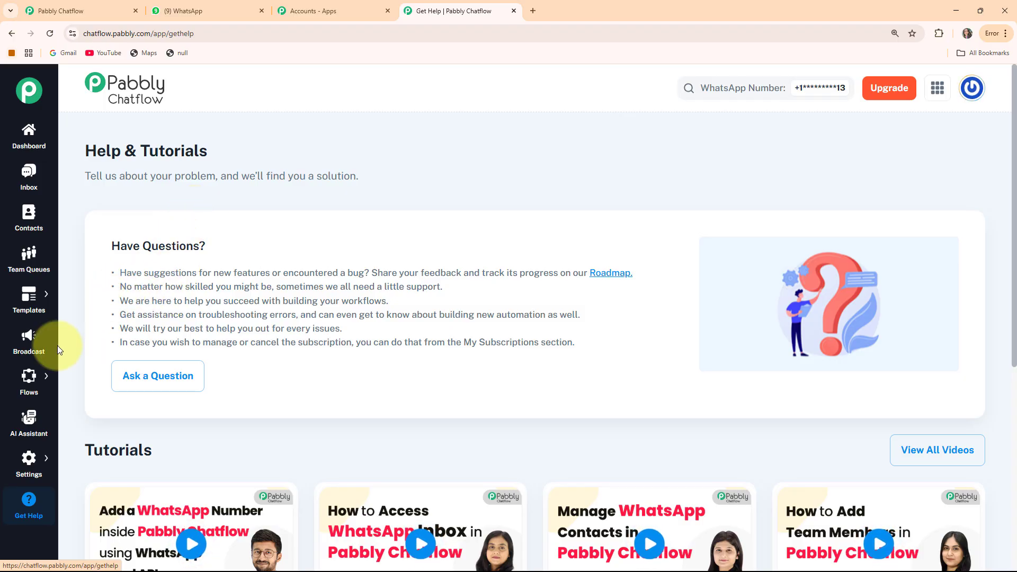
Return to the Flow Builder page and review its description, flow statistics and list of existing flows
mouse_move(43, 383)
left_click(76, 372)
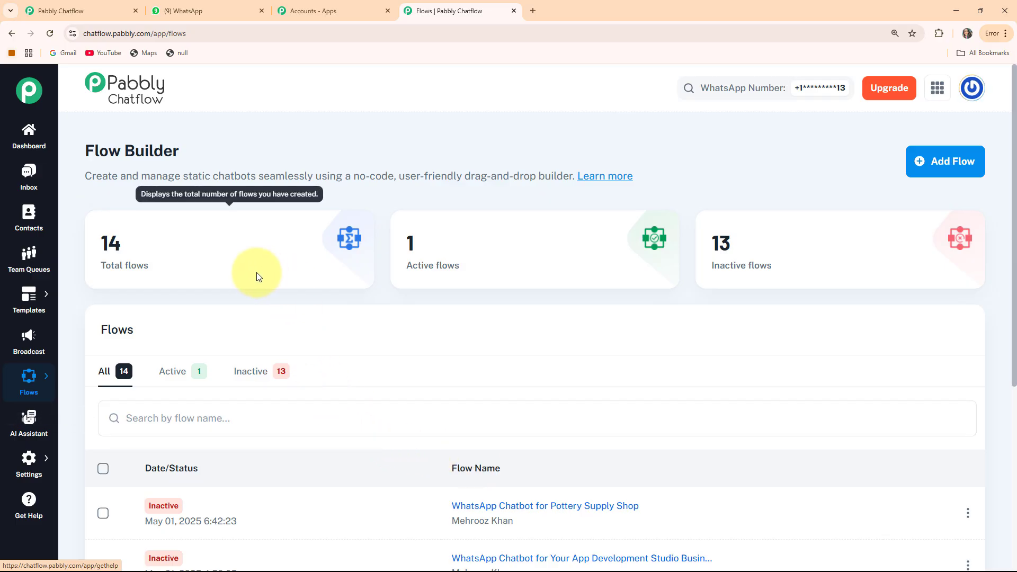
left_click_drag(91, 151, 217, 149)
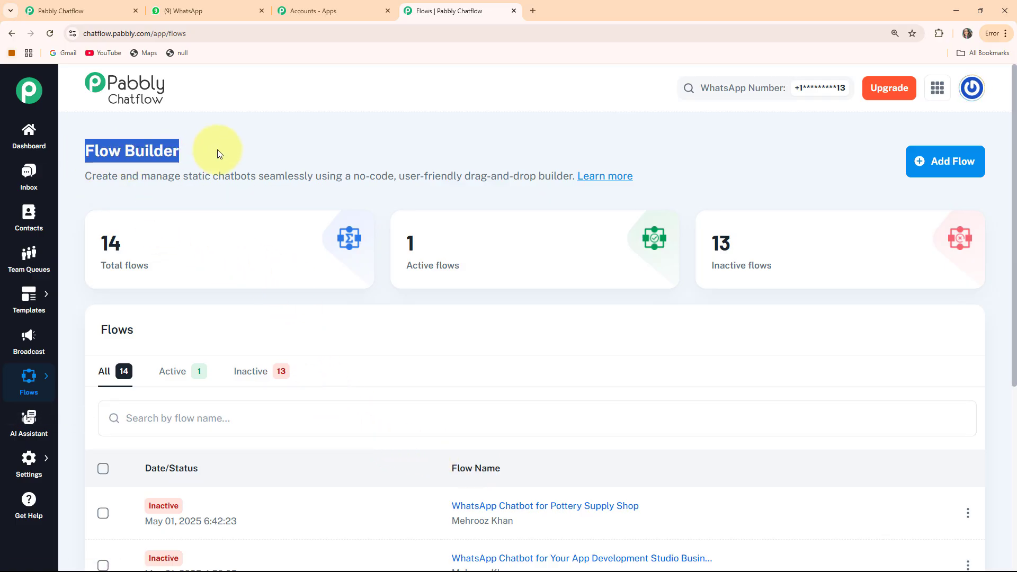
left_click(132, 192)
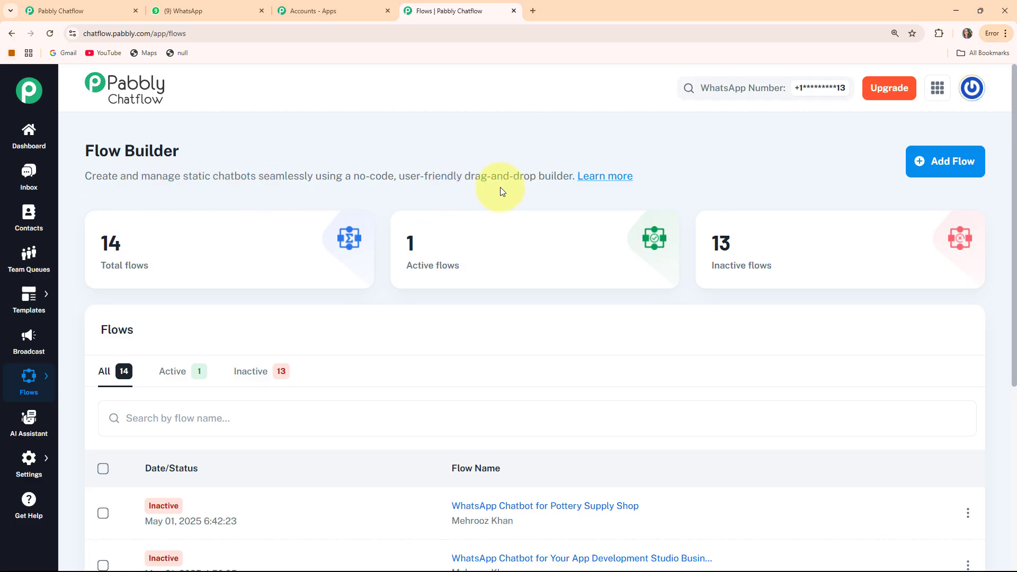
scroll(579, 194, "down", 1)
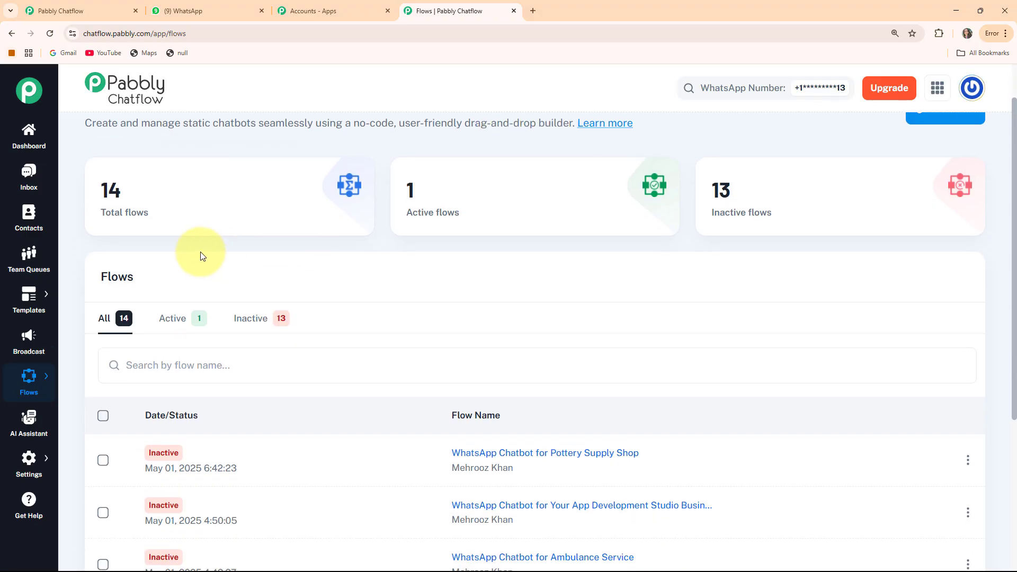
scroll(176, 241, "up", 1)
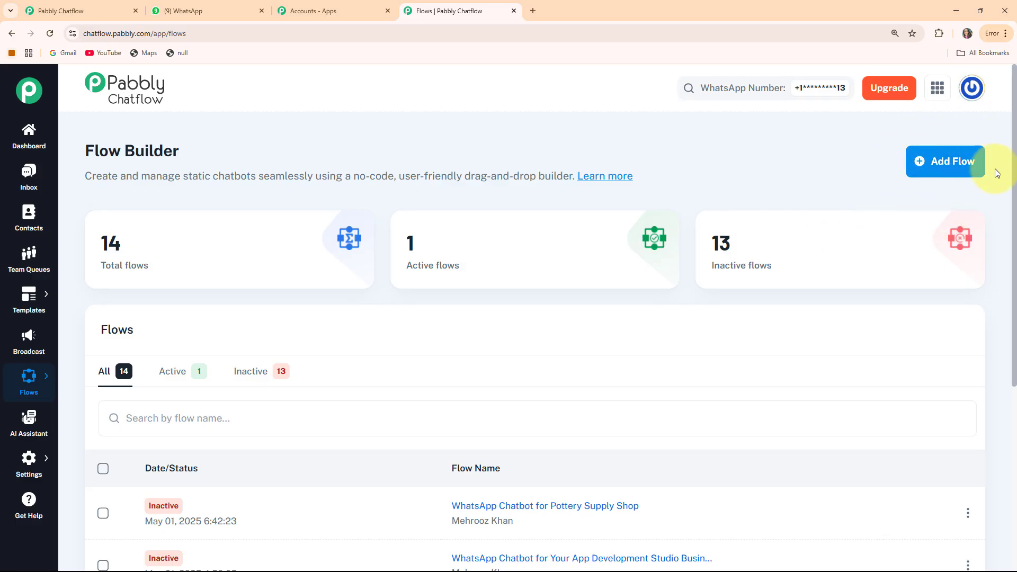
Create a new flow and name it "WhatsApp Chatbot for Aviation School Business"
left_click(944, 166)
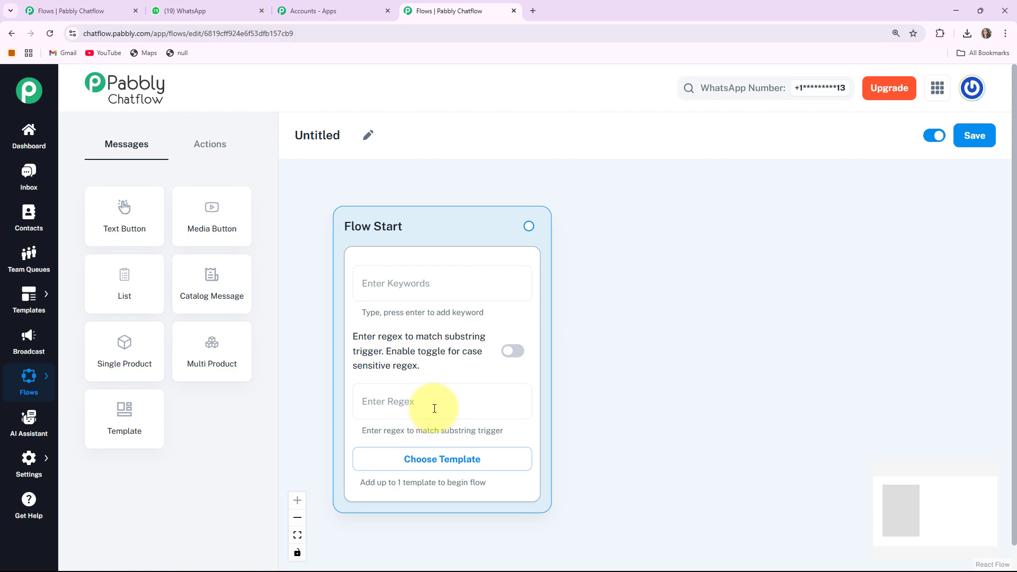
left_click(369, 136)
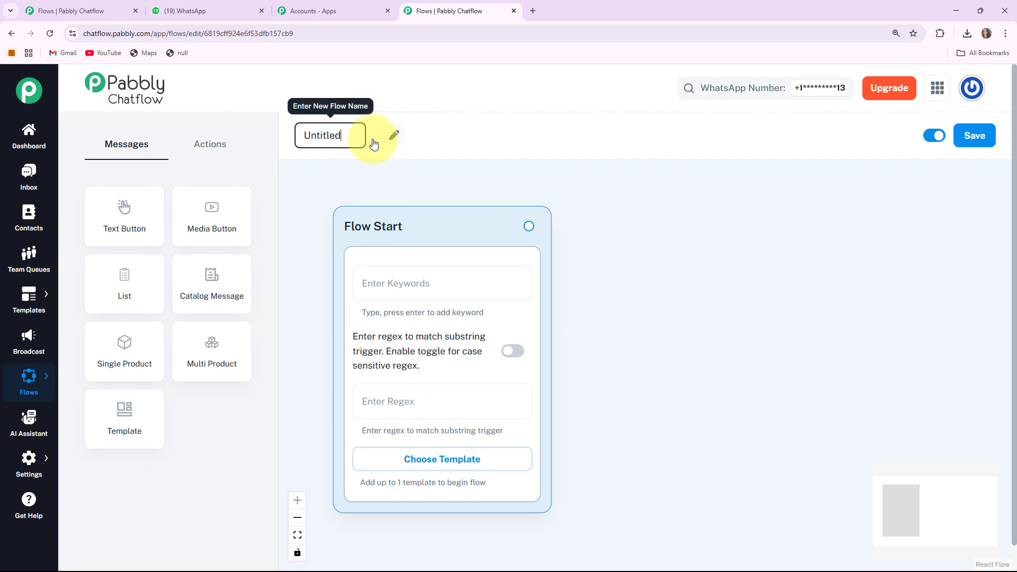
left_click_drag(352, 136, 291, 140)
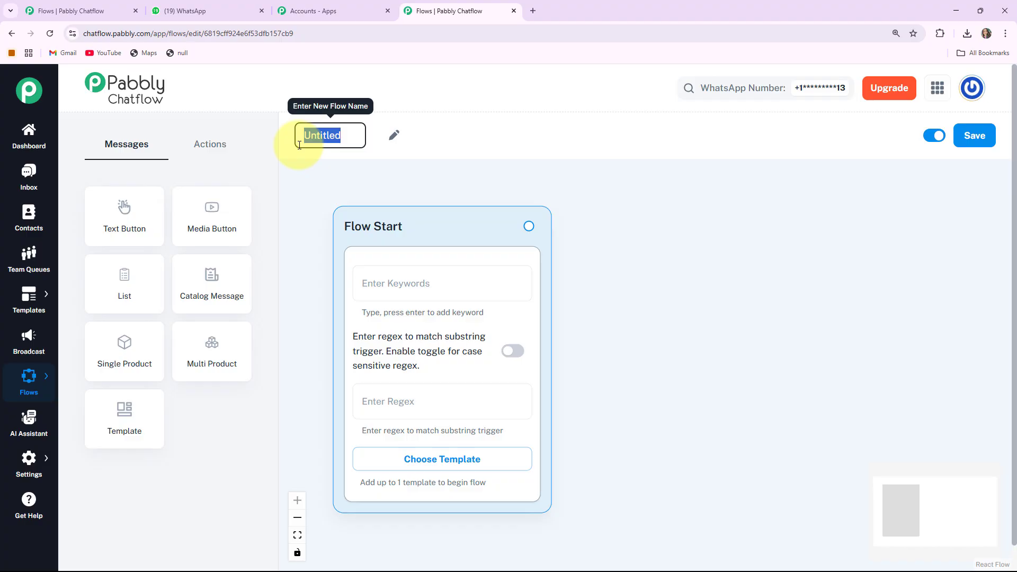
type("WhatsApp Chatbot for Aviation School Business")
key("Return")
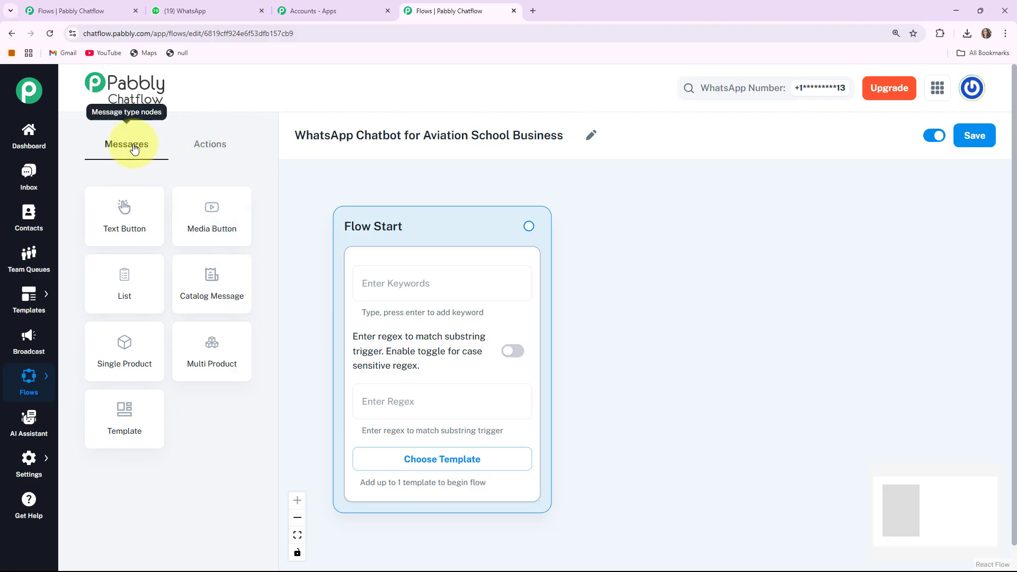
Check the available action and message node types, and save the flow with its status set to active
left_click(210, 150)
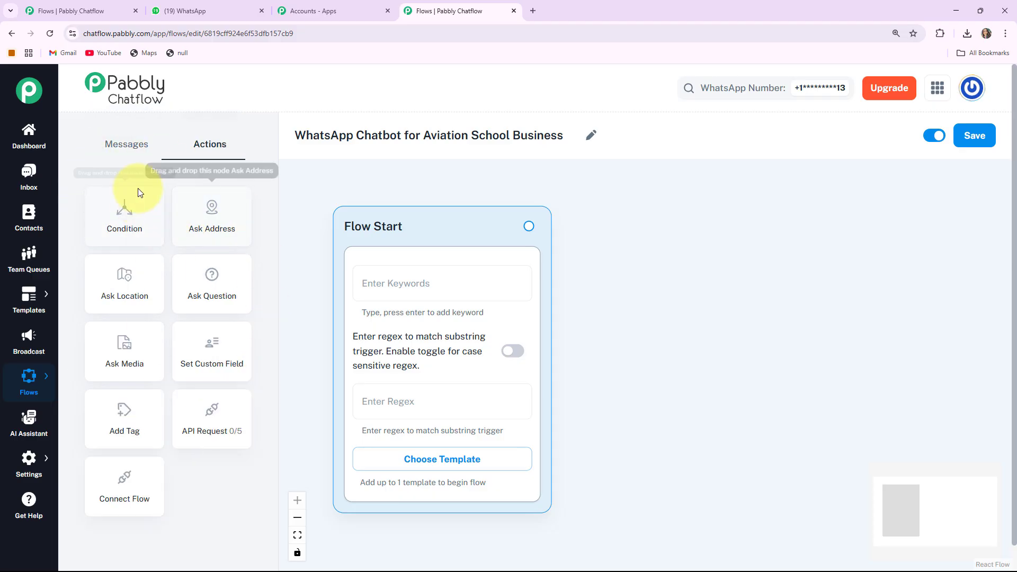
left_click(138, 142)
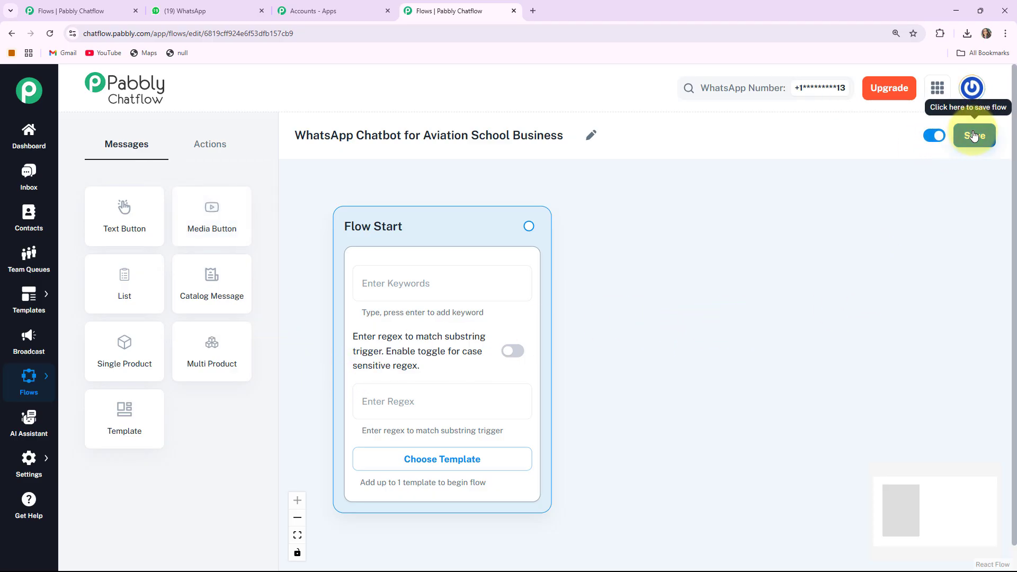
left_click(934, 137)
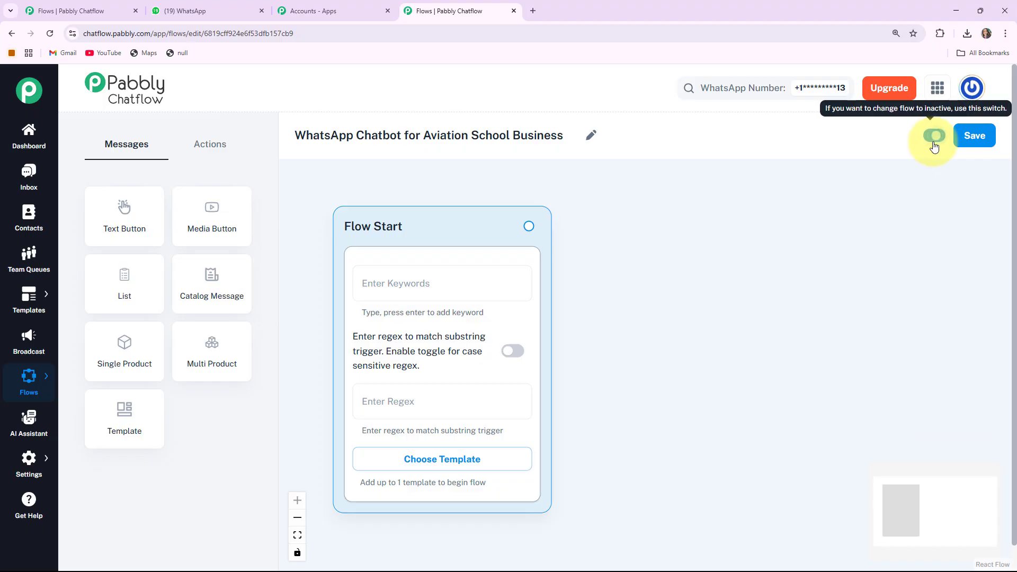
left_click(933, 138)
left_click(984, 139)
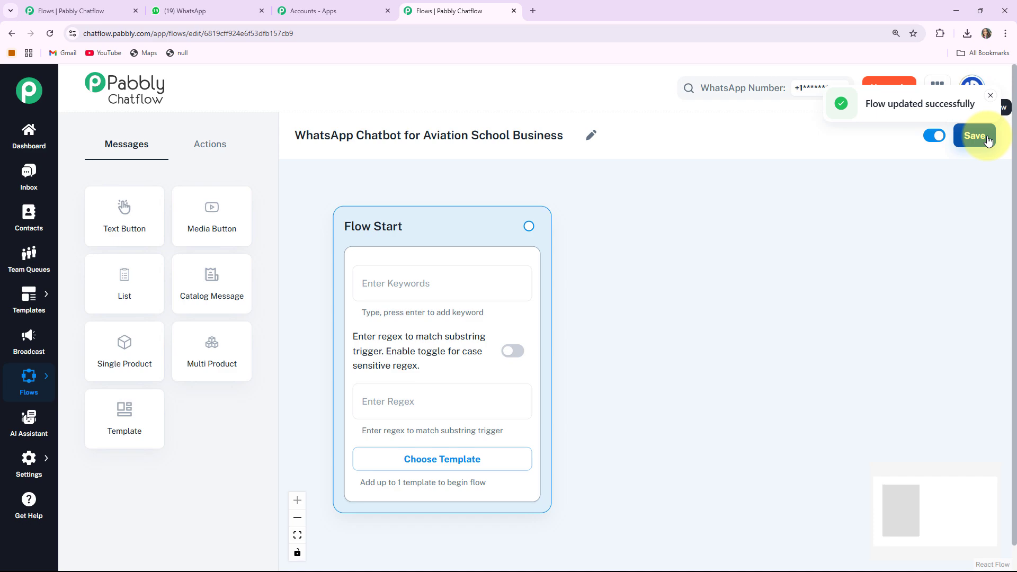
View the approved templates offered for the Flow Start node, and close the list without choosing one
left_click_drag(445, 228, 426, 220)
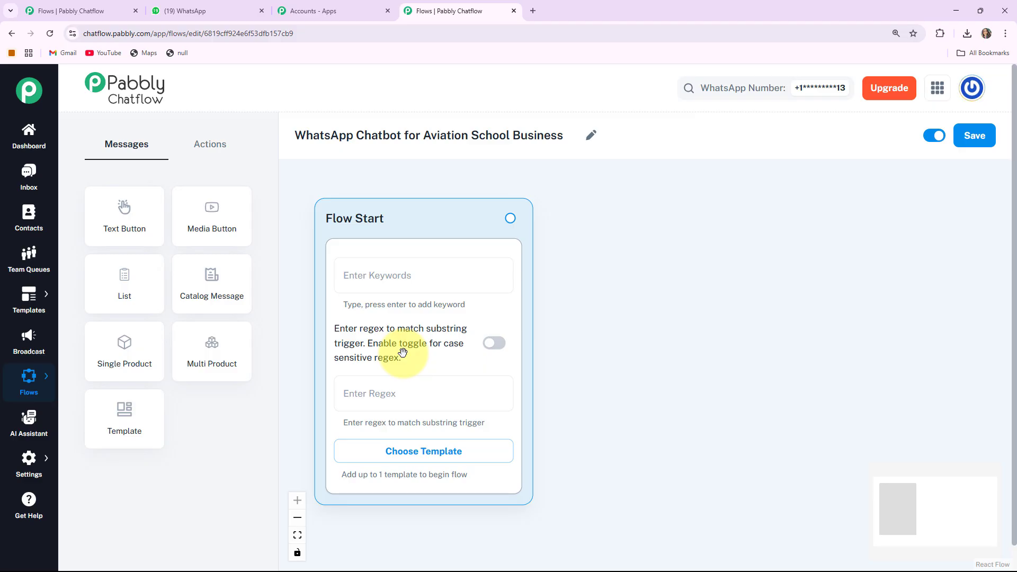
left_click(423, 455)
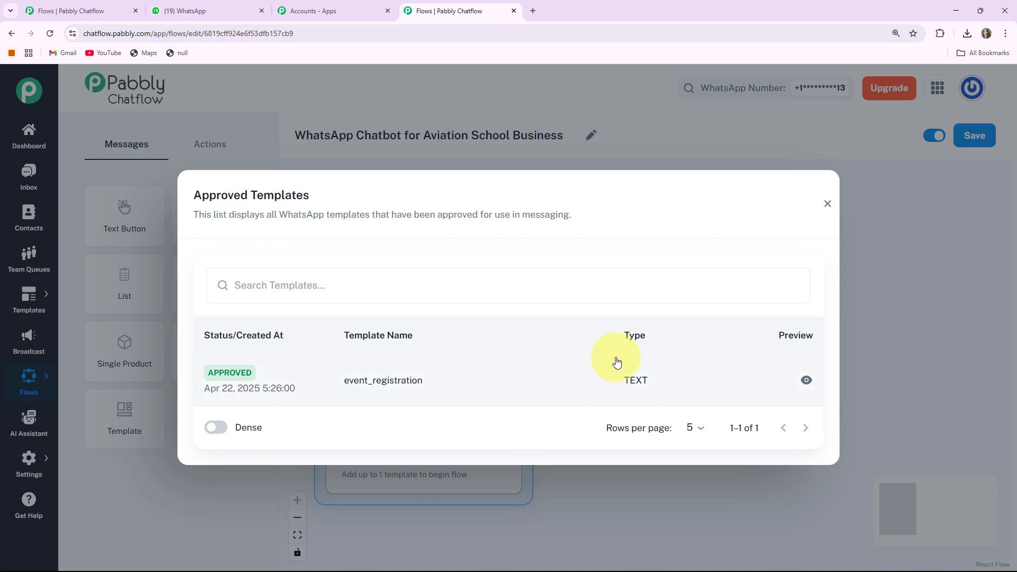
left_click(827, 204)
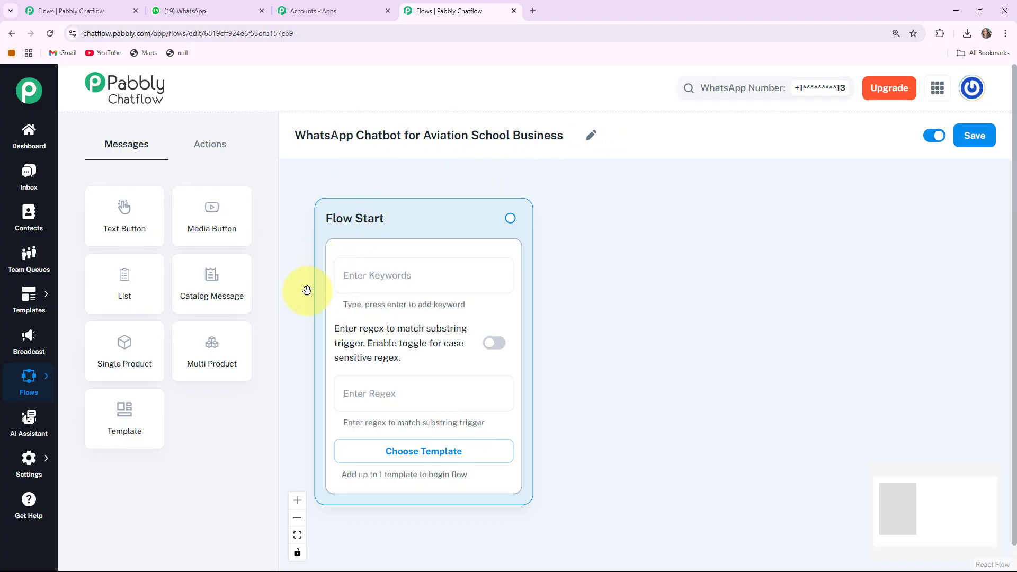
Set the Flow Start node's regex trigger to [\s\S]+
left_click(391, 392)
type("[\\s\\S]+")
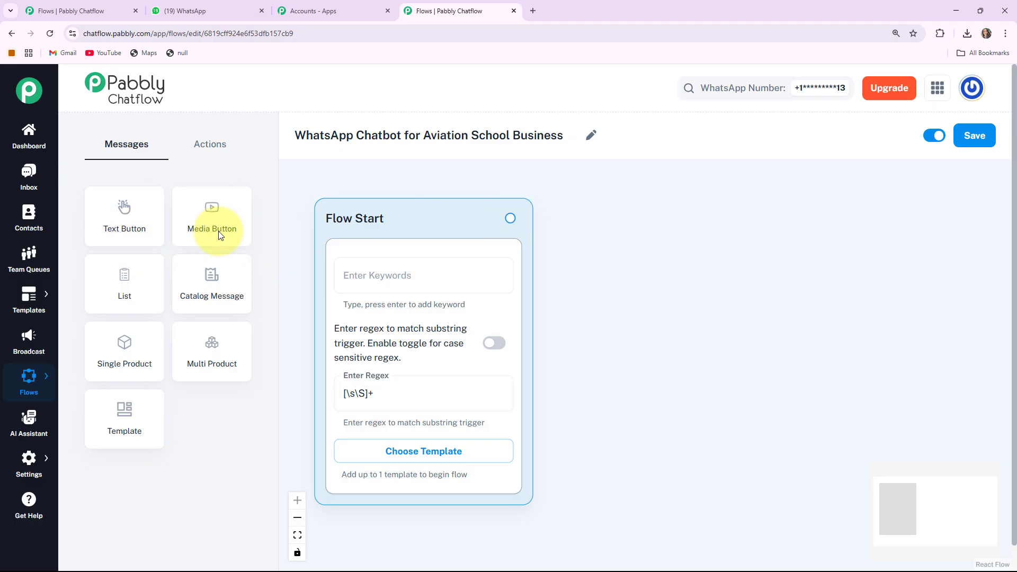
Add a Media Button message beside the Flow Start node with media type Image and the aviation school building photo uploaded
left_click_drag(218, 231, 452, 348)
left_click_drag(544, 371, 628, 208)
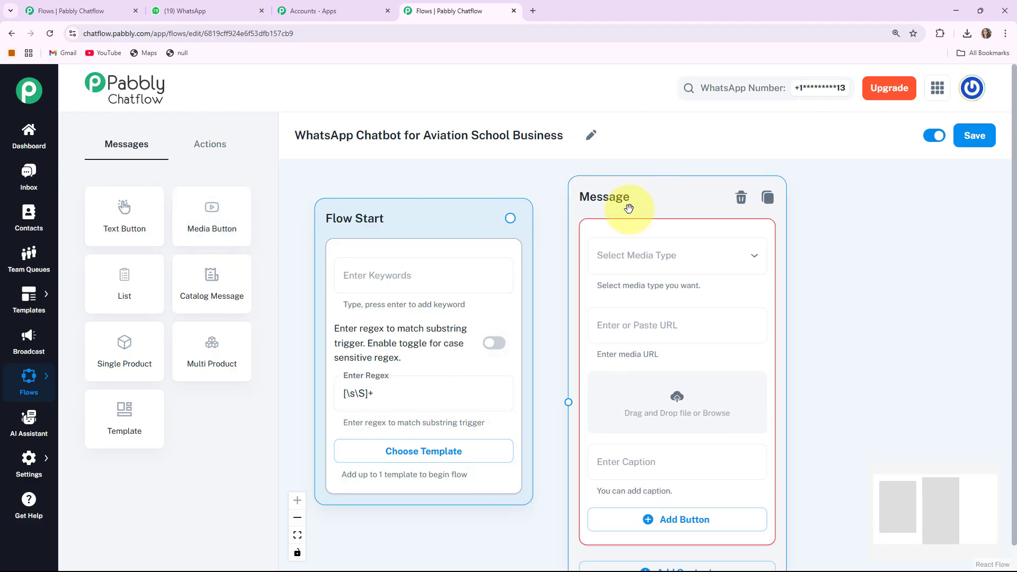
left_click(638, 259)
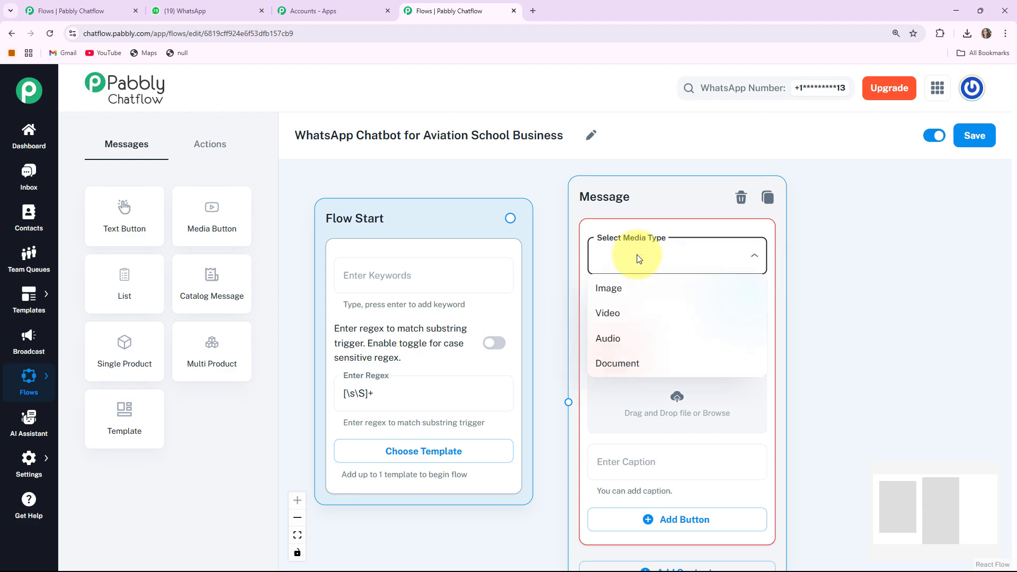
left_click(638, 259)
left_click(638, 259)
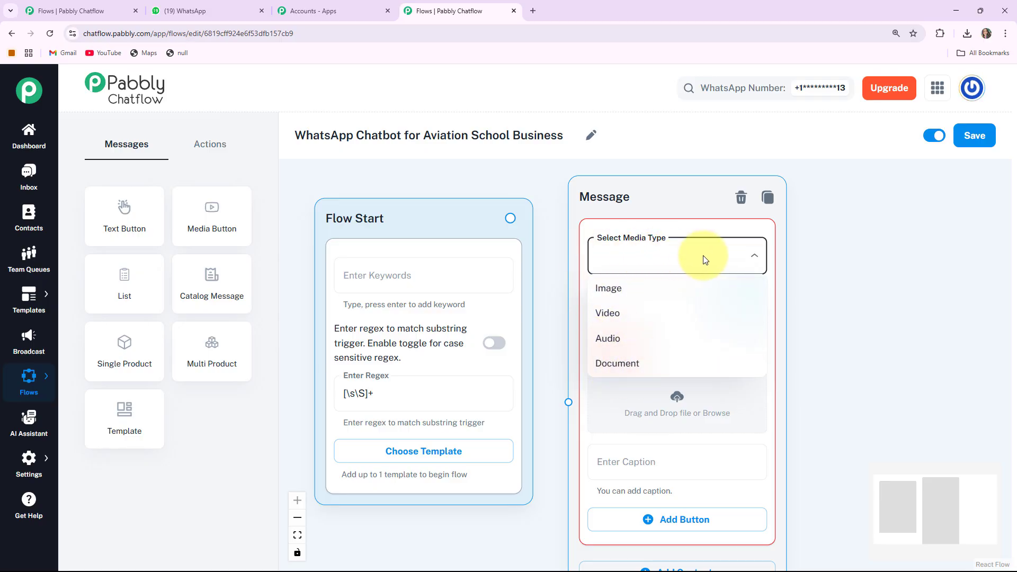
left_click(607, 291)
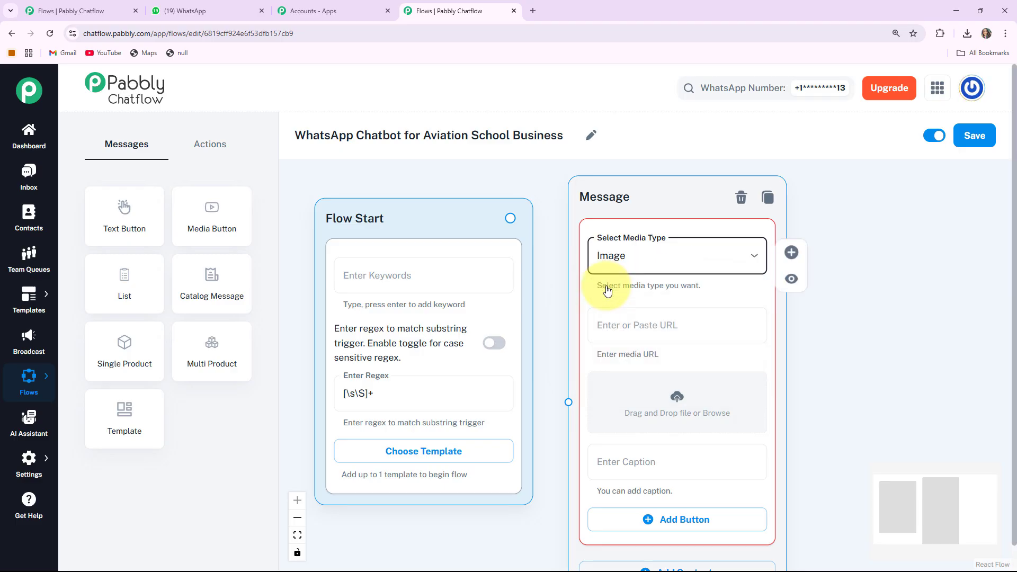
left_click(677, 403)
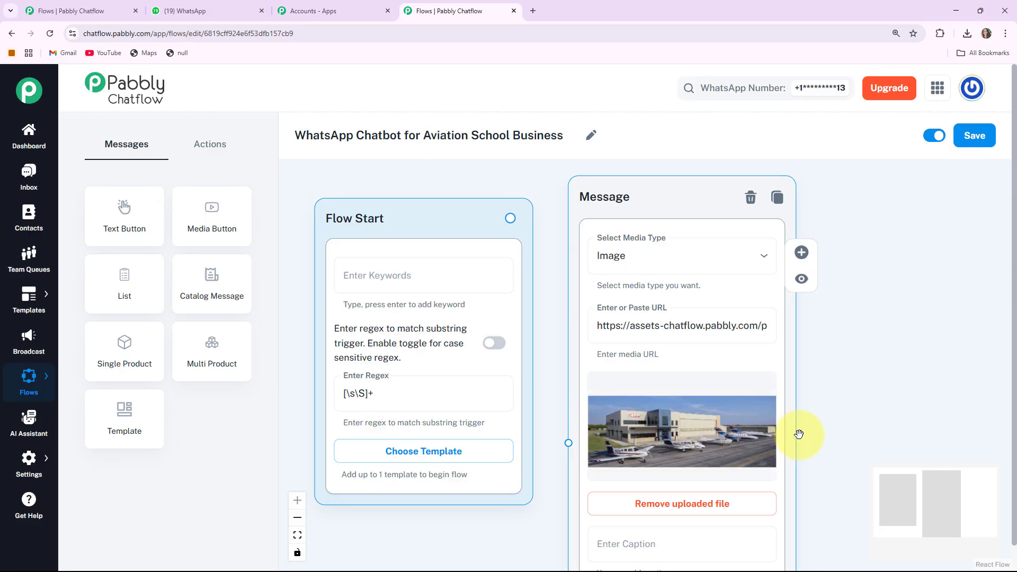
Paste the welcome caption starting "✈️ Welcome to *Sky High Aviation" under the message's image
scroll(846, 409, "down", 2)
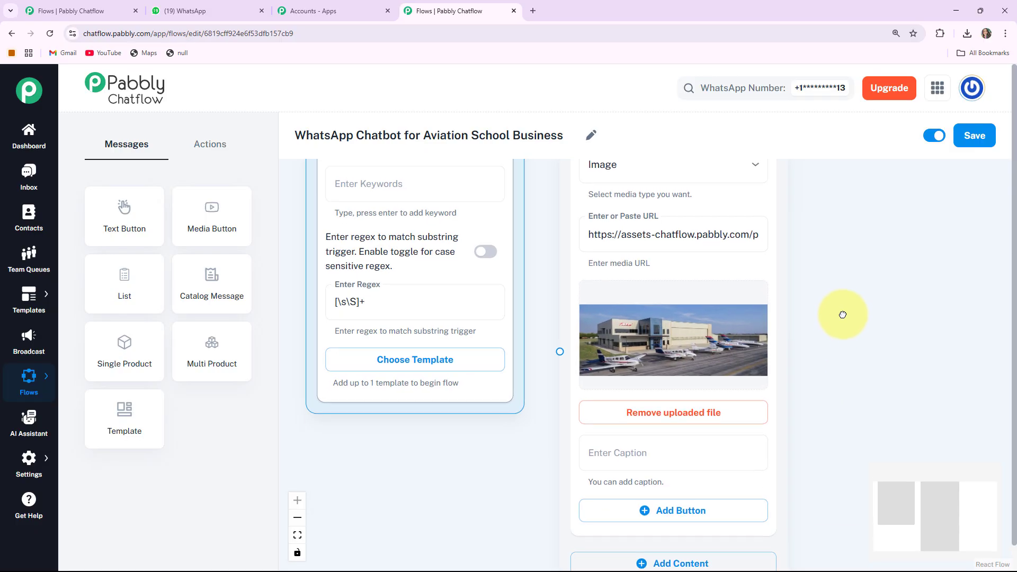
left_click(642, 445)
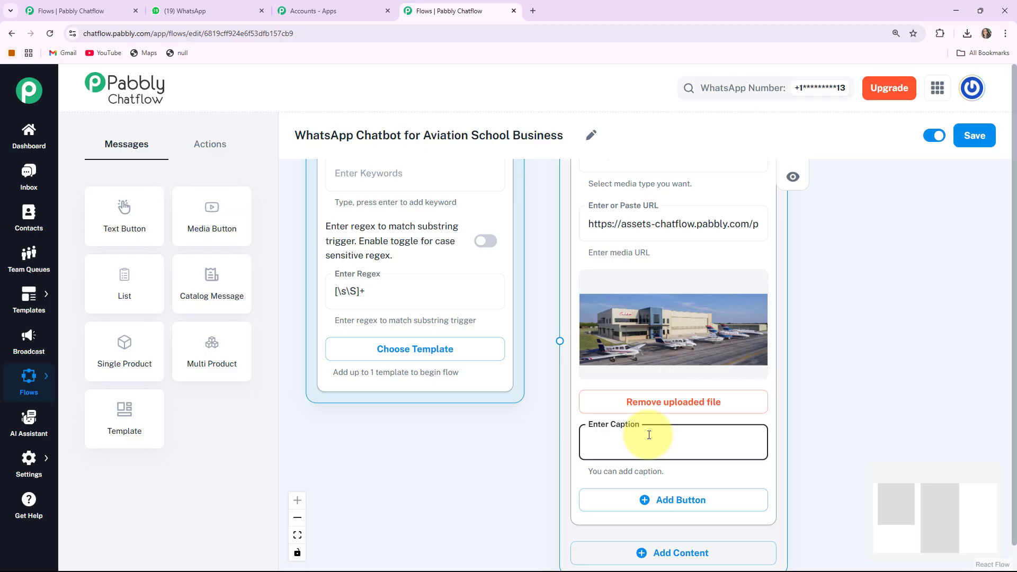
key("ctrl+v")
Add a first button to the media message with the text "Types of Courses 📝"
left_click_drag(826, 479, 833, 447)
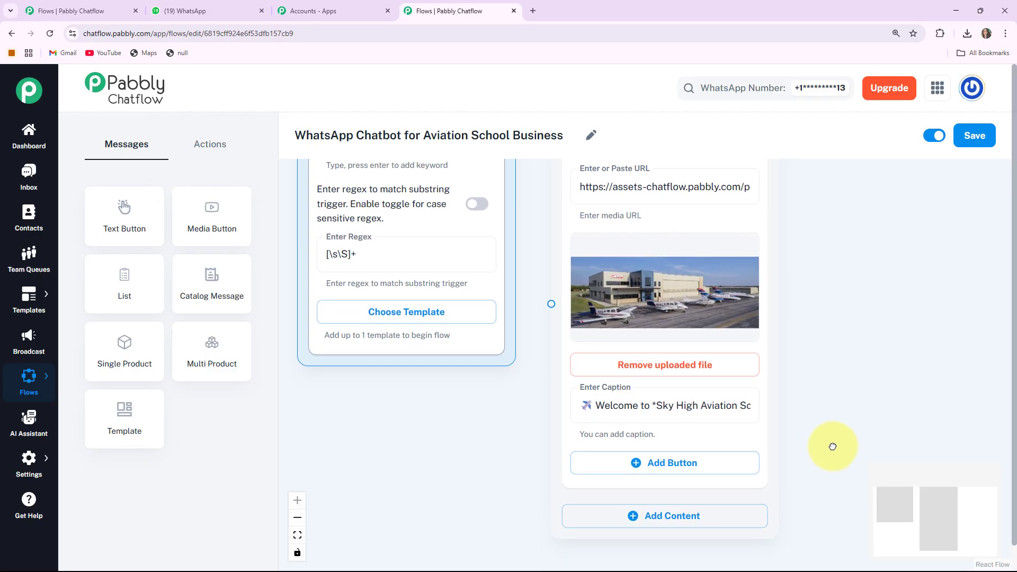
left_click(658, 467)
left_click(659, 469)
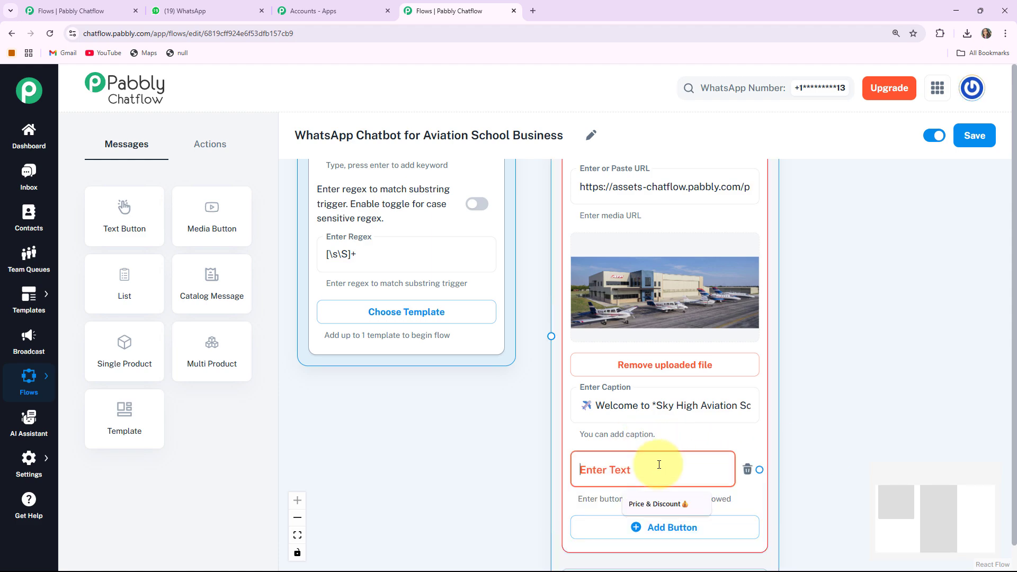
left_click(596, 490)
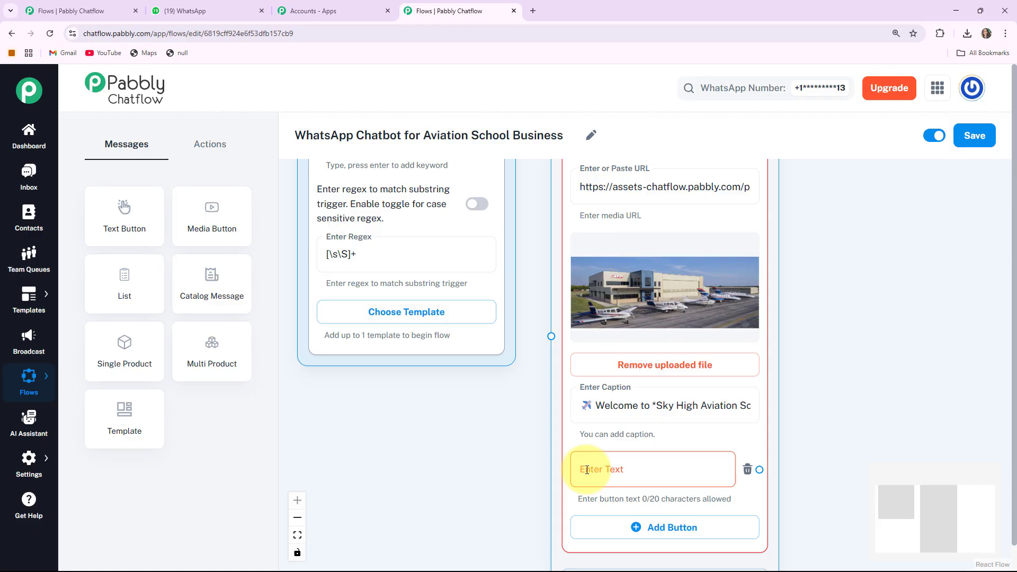
type("Types of Courses 📝")
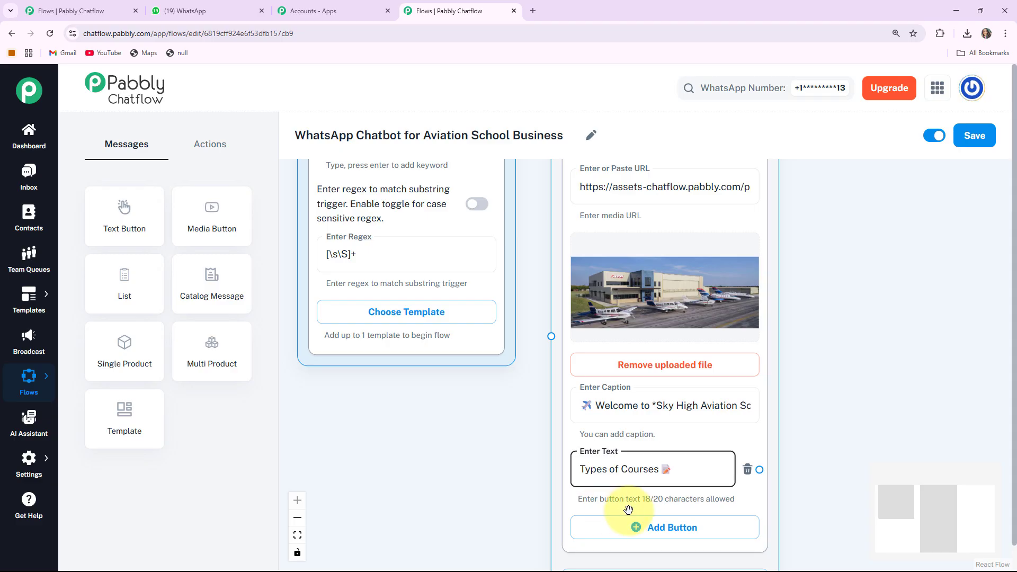
Add two more buttons to the media message, labelled "Installment Plans🗓️" and "Admission Process🎓"
left_click(656, 478)
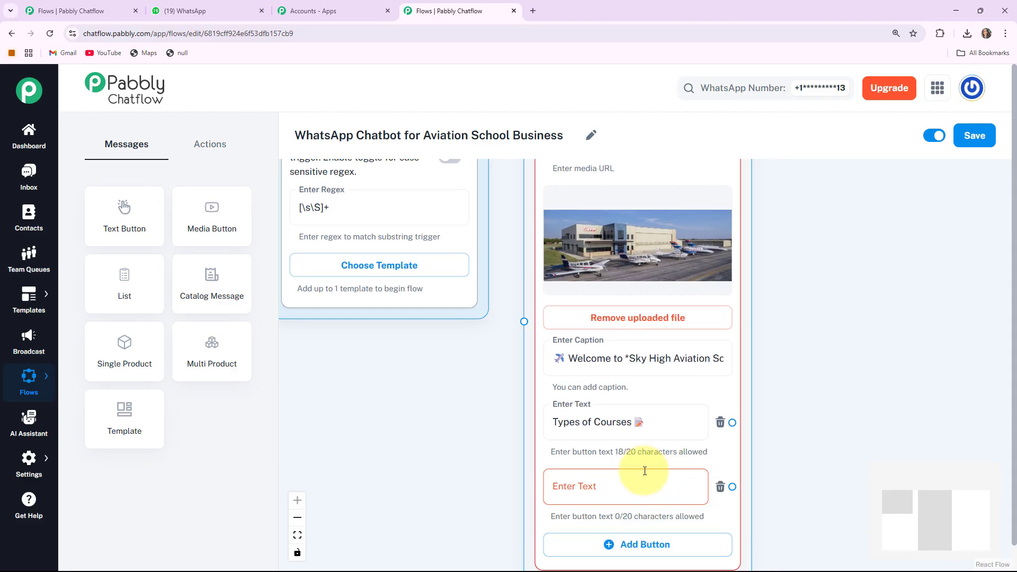
left_click(586, 488)
type("Installment Plans🗓️")
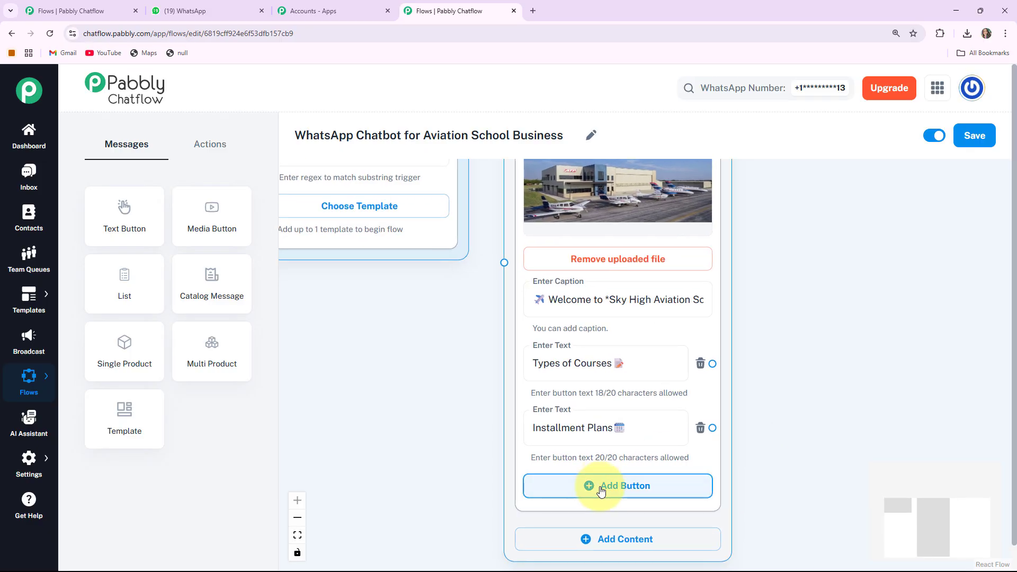
left_click(604, 484)
left_click(583, 485)
type("Admission Process🎓")
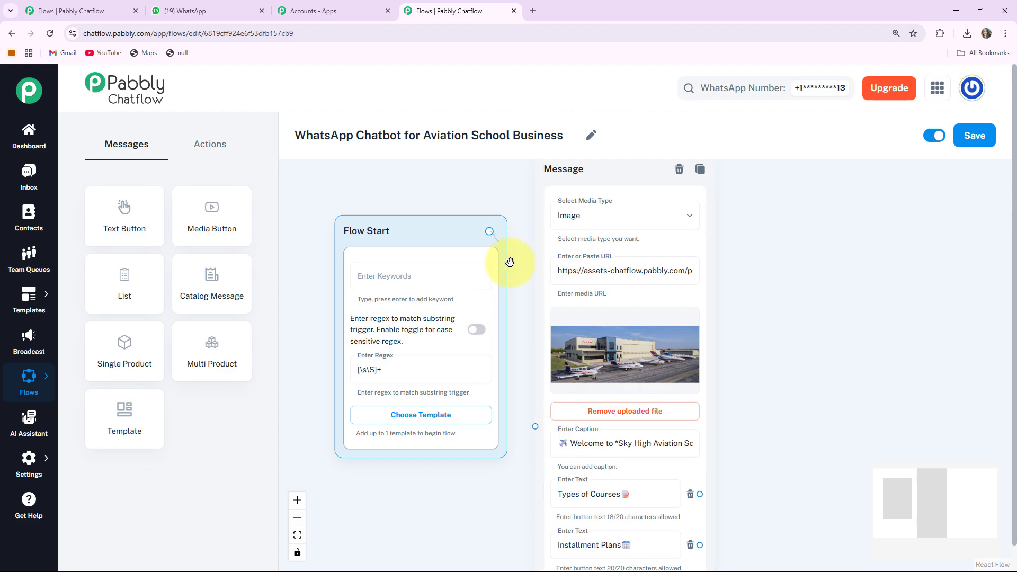
Connect the Flow Start node to the welcome media message
left_click_drag(510, 261, 534, 427)
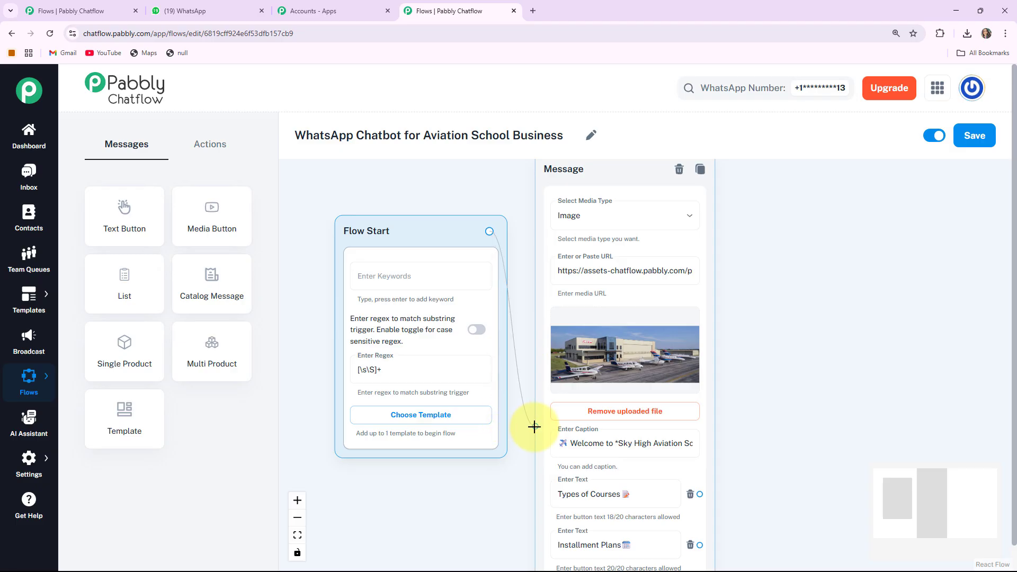
left_click_drag(490, 486, 446, 494)
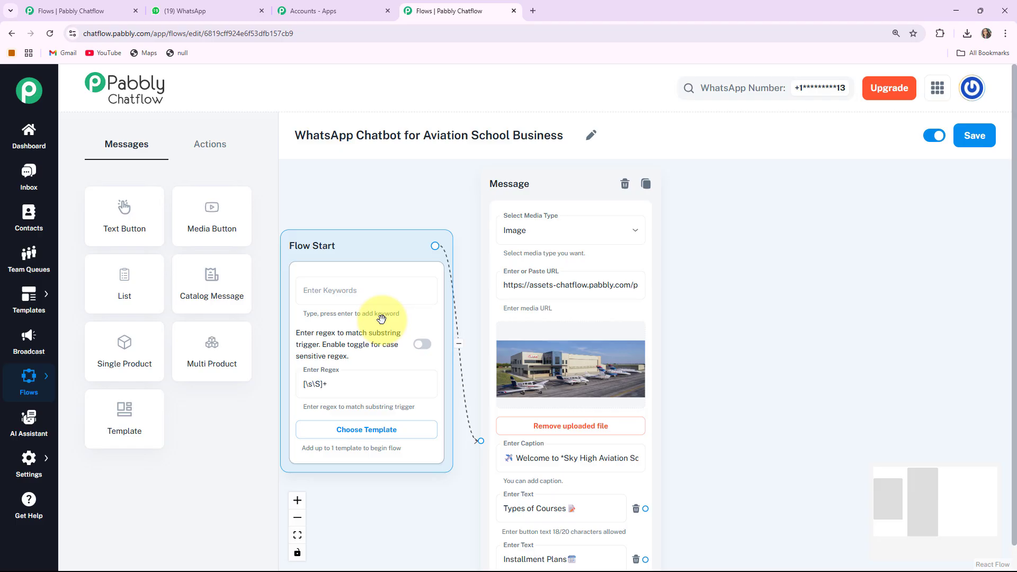
Add a Text Button message with the pasted course details, ending in "Diploma in Aviation Hospitality", and link the "Types of Courses" button to it
left_click_drag(755, 422, 602, 308)
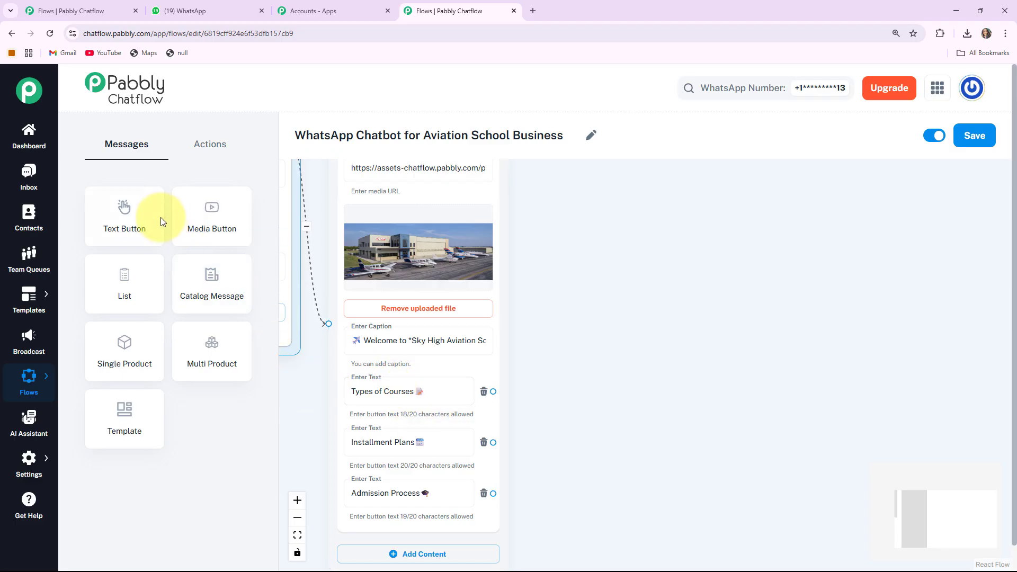
left_click_drag(159, 217, 620, 240)
left_click(624, 304)
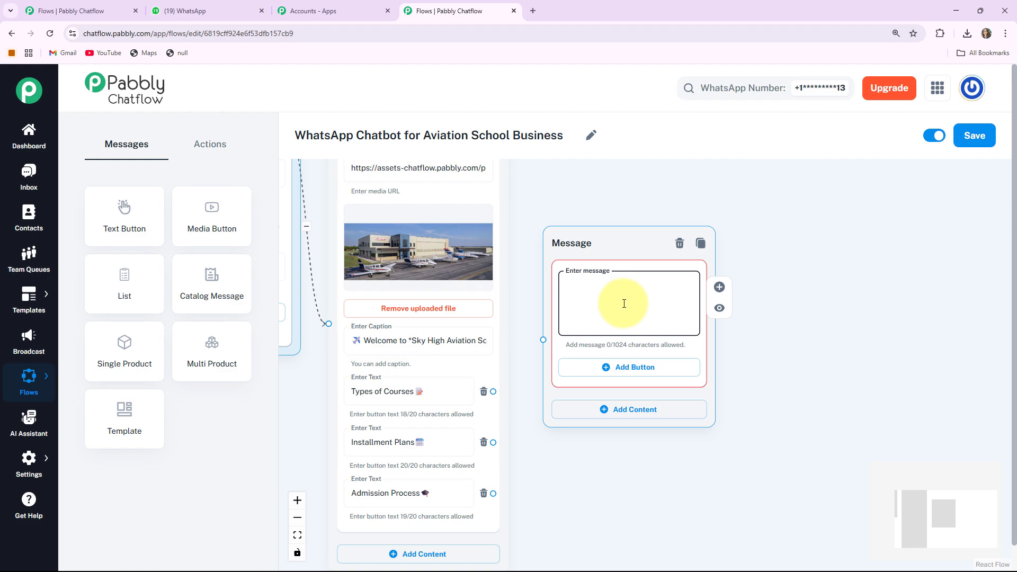
key("ctrl+v")
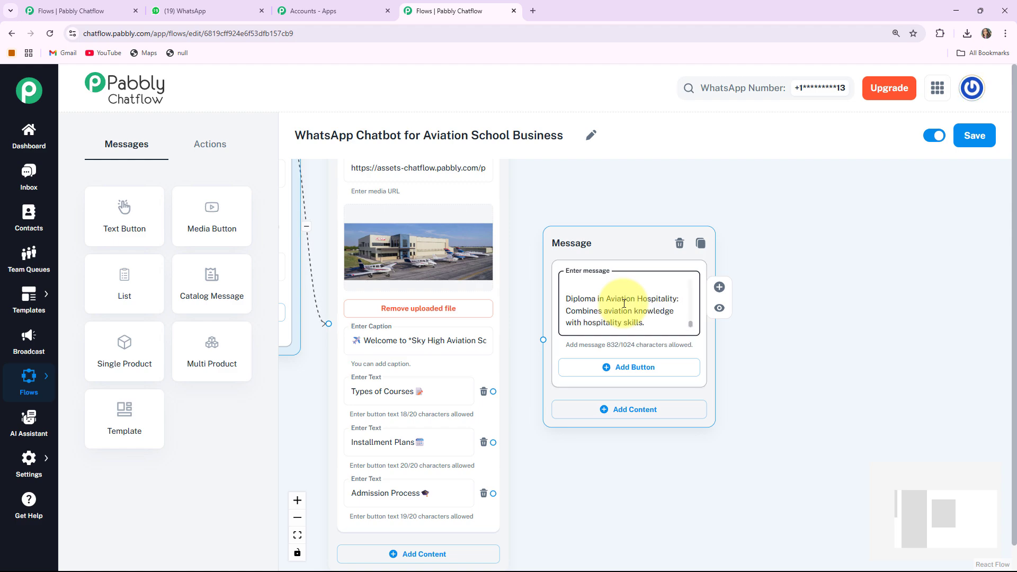
left_click_drag(609, 254, 618, 249)
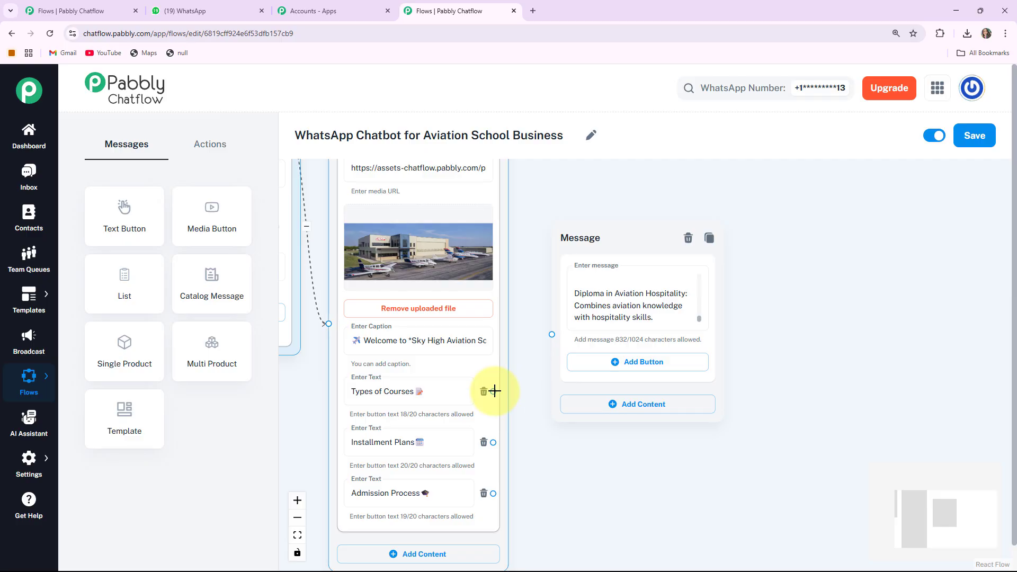
left_click_drag(493, 391, 553, 334)
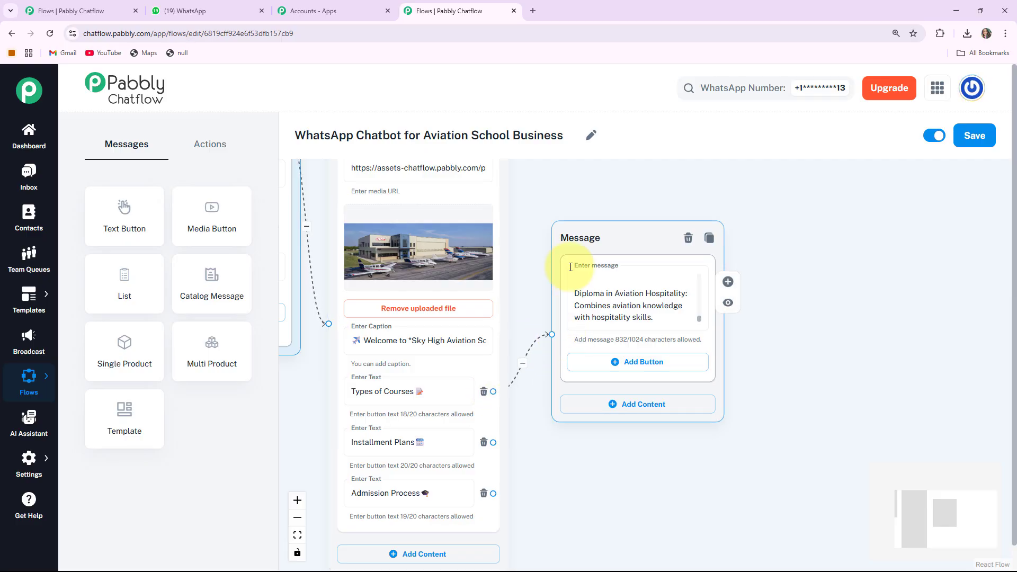
left_click_drag(572, 230, 548, 200)
Add a second Text Button message below the course message and paste the installment and financing text ending "HDFC Bank, ICICI Bank, Axis Bank, etc."
left_click_drag(606, 445, 553, 441)
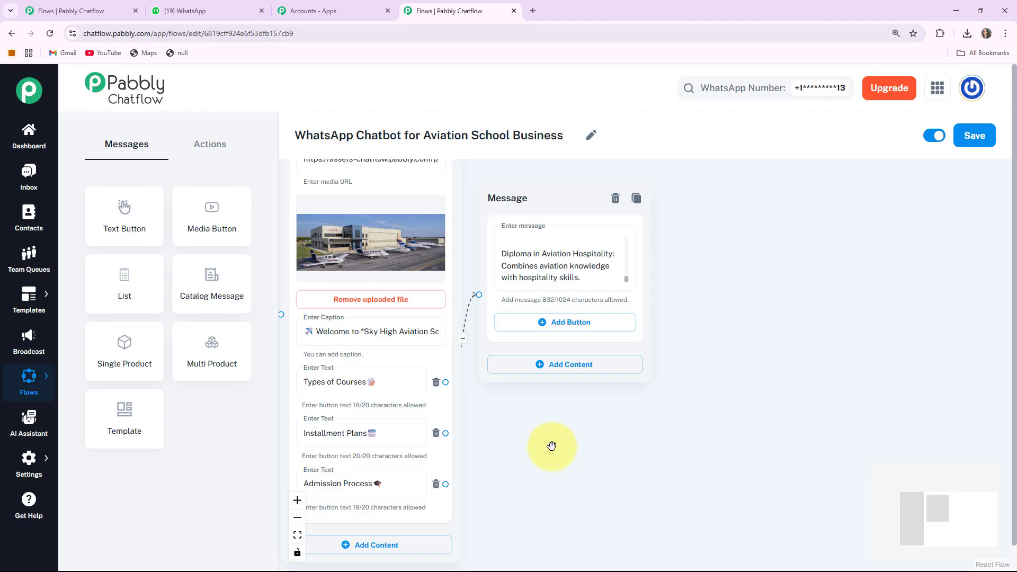
left_click_drag(551, 441, 579, 441)
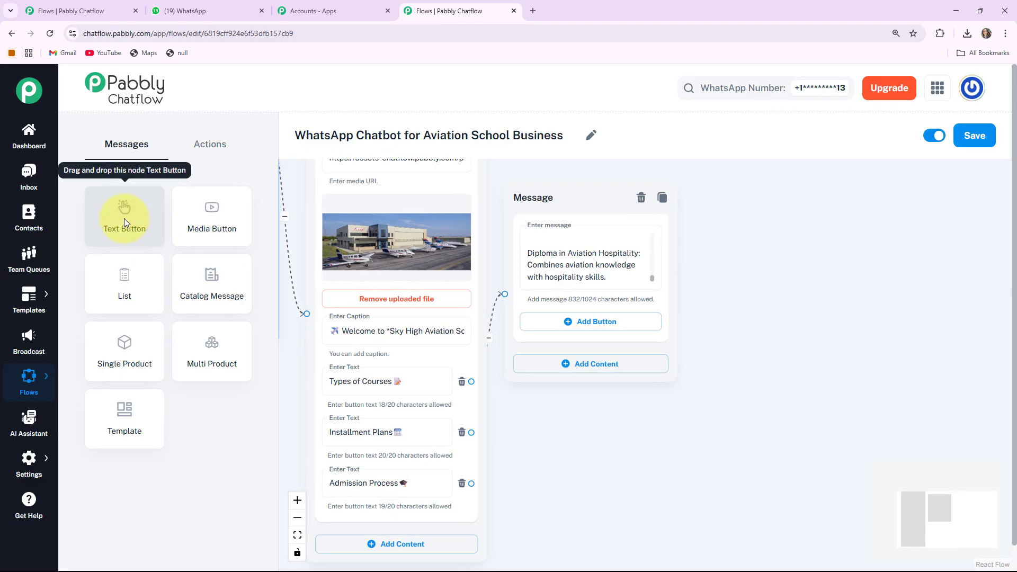
left_click_drag(124, 218, 339, 217)
left_click_drag(428, 255, 577, 404)
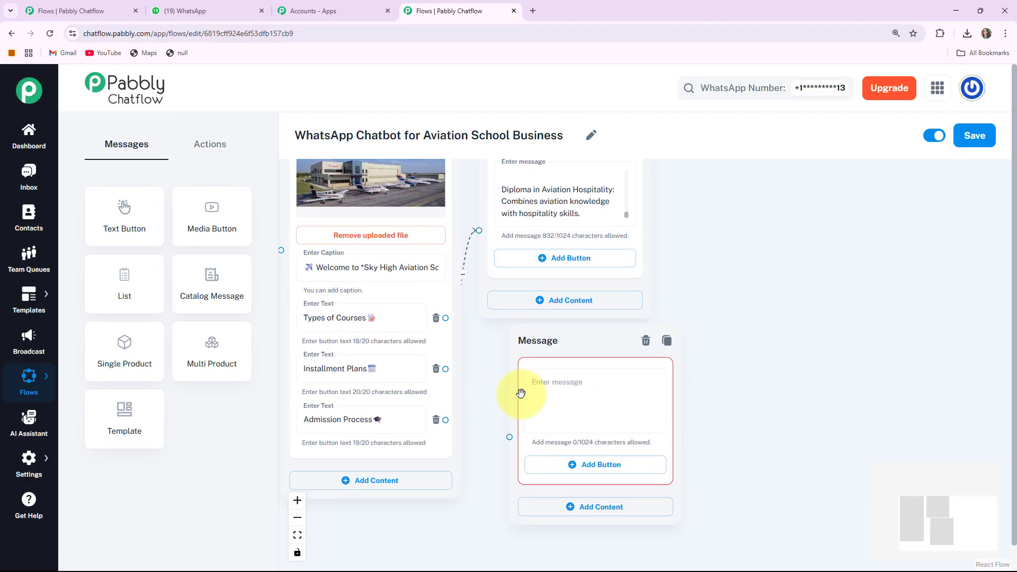
left_click(554, 389)
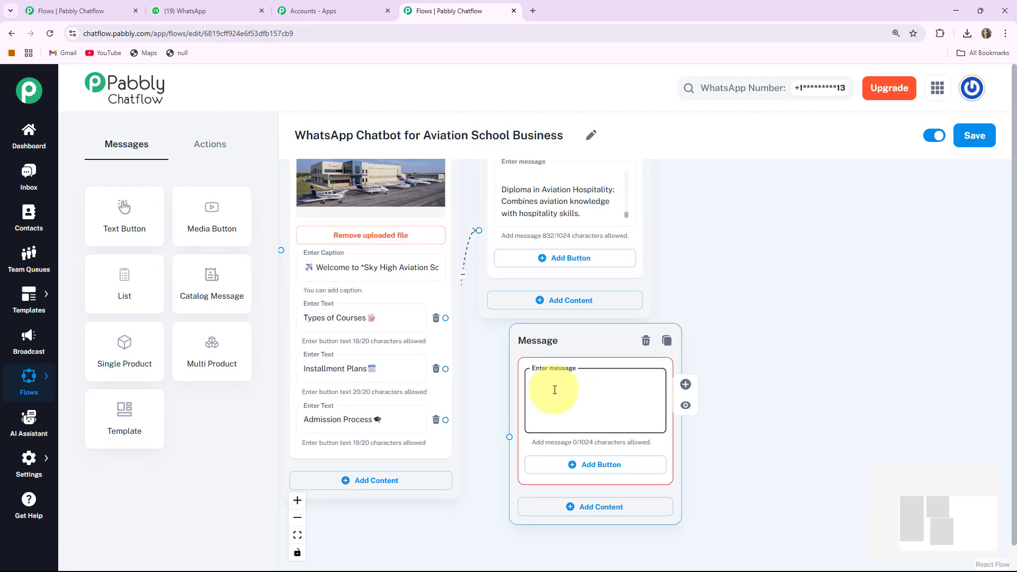
key("ctrl+v")
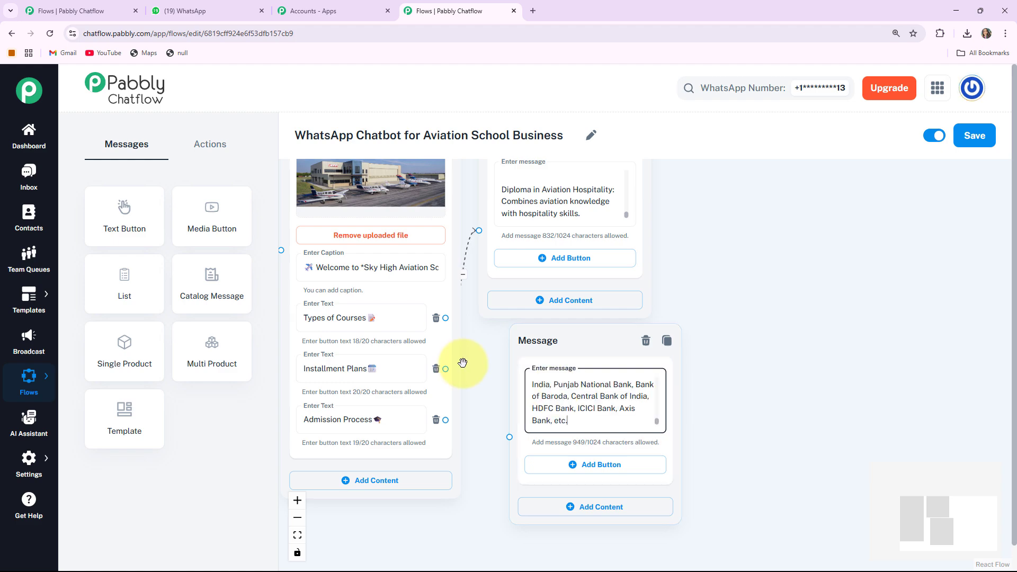
Connect the "Installment Plans" button to the financing text message and move that message farther right on the canvas
left_click(444, 369)
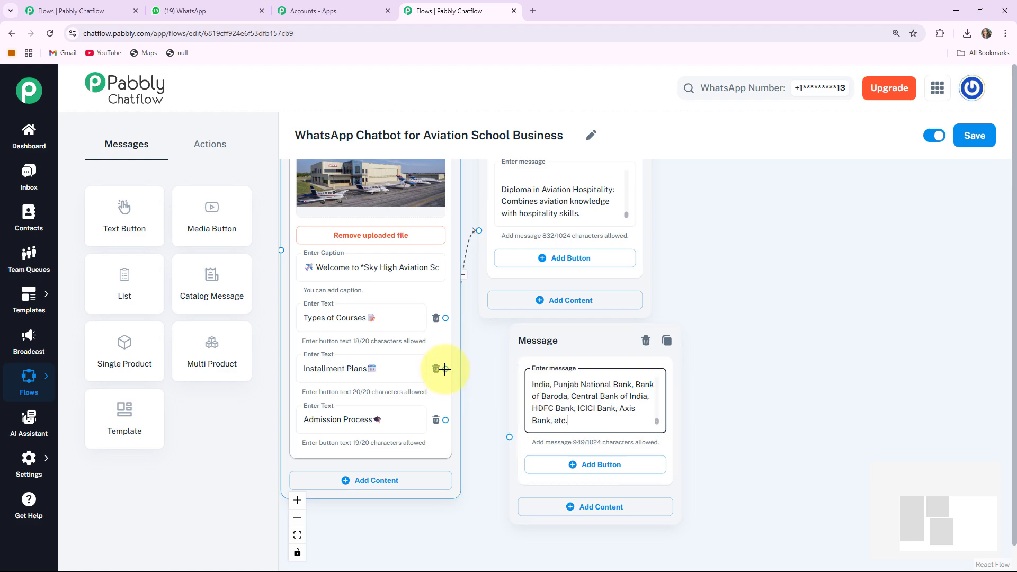
left_click_drag(449, 370, 509, 437)
left_click_drag(577, 340, 751, 268)
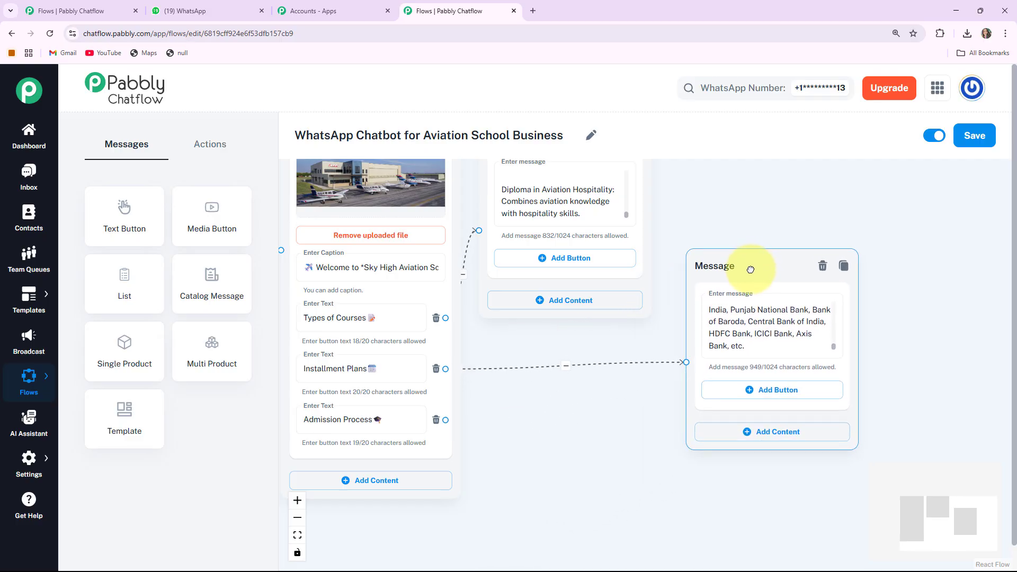
Add a Media Button message below the course message with media type Image and the "Flying Training" airplane picture uploaded
left_click_drag(524, 481, 561, 469)
left_click(370, 381)
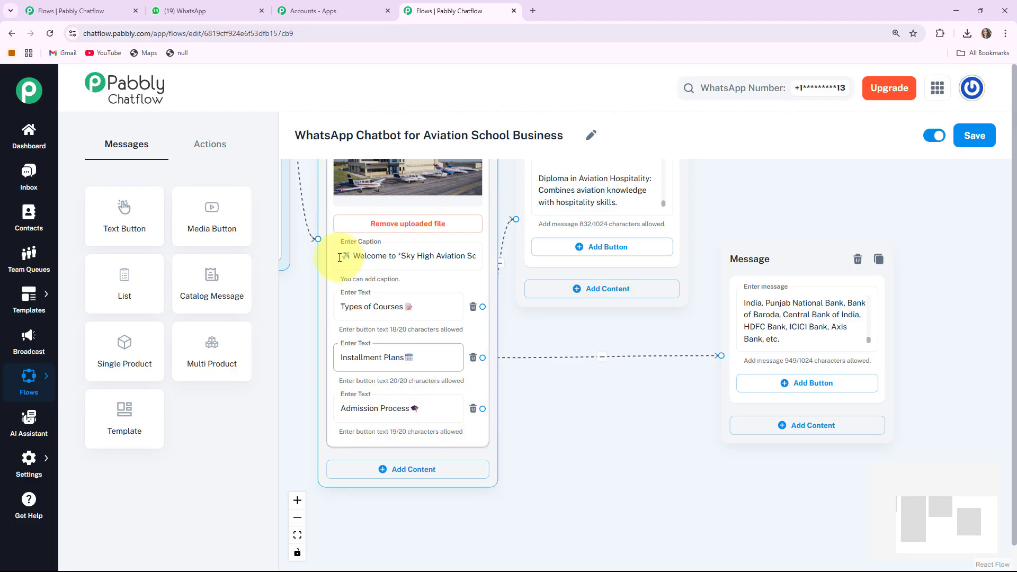
left_click_drag(214, 219, 299, 249)
left_click_drag(408, 166, 602, 390)
scroll(729, 430, "down", 3)
left_click(585, 280)
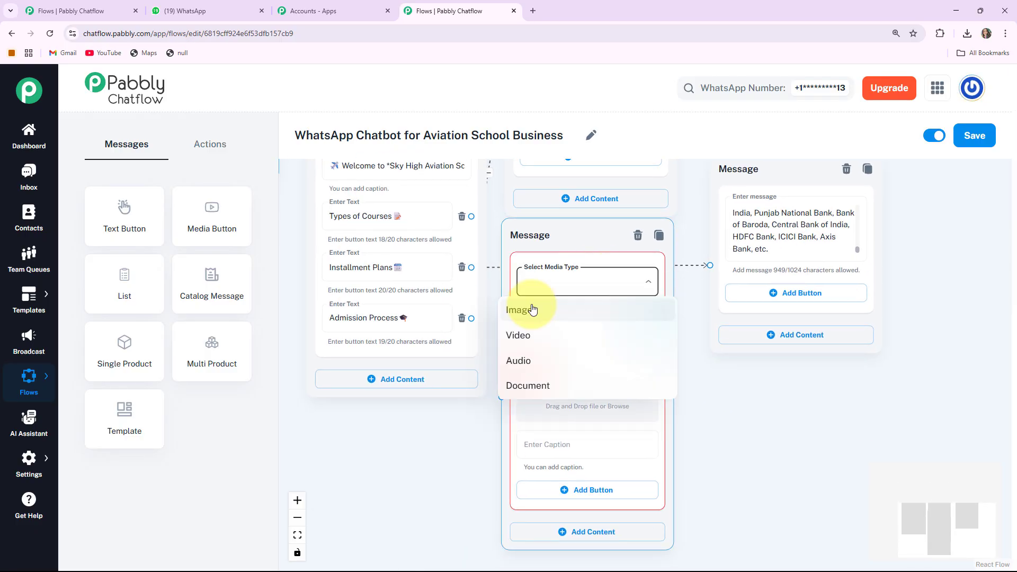
left_click(525, 305)
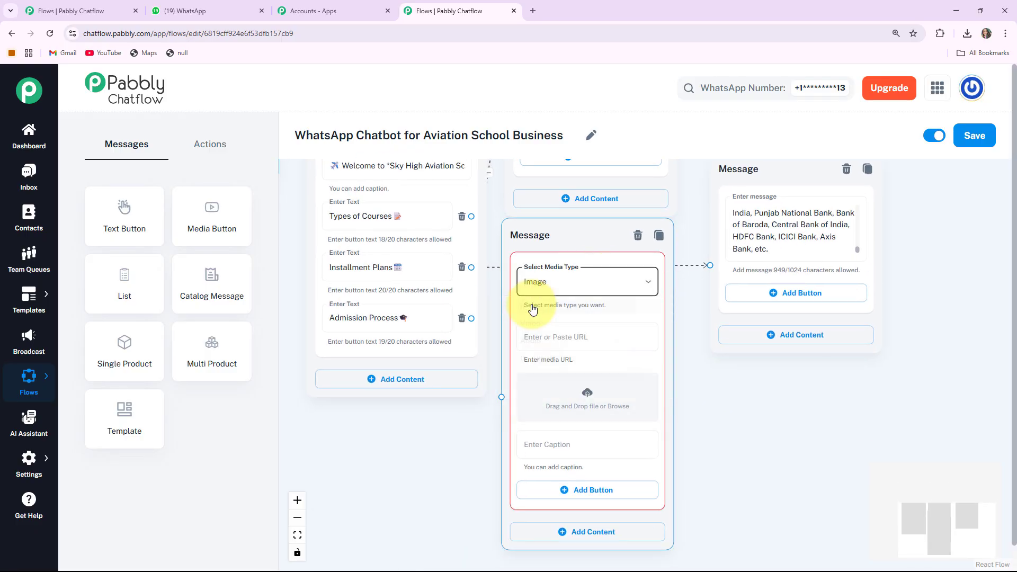
left_click(586, 397)
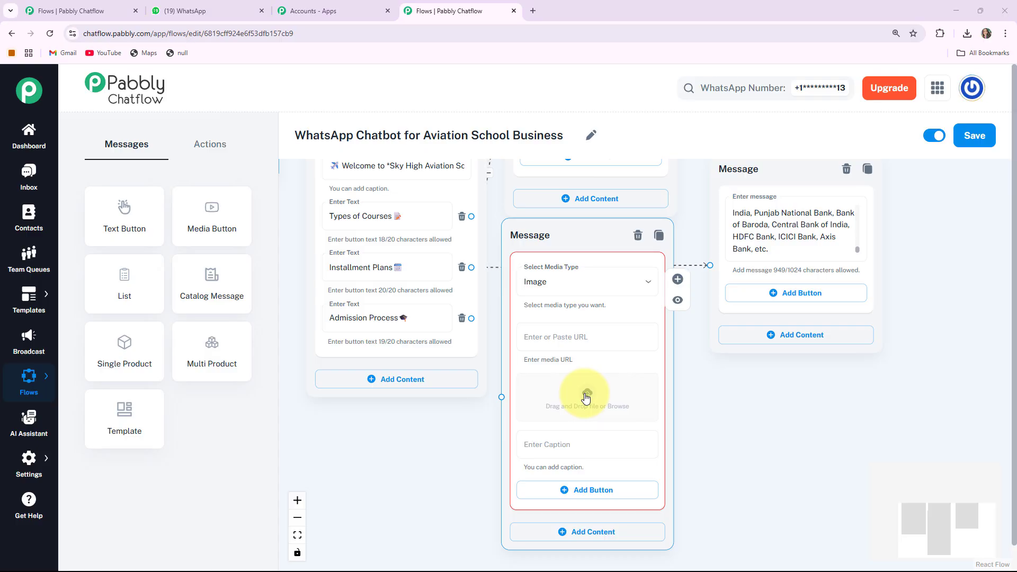
left_click(158, 102)
double_click(158, 102)
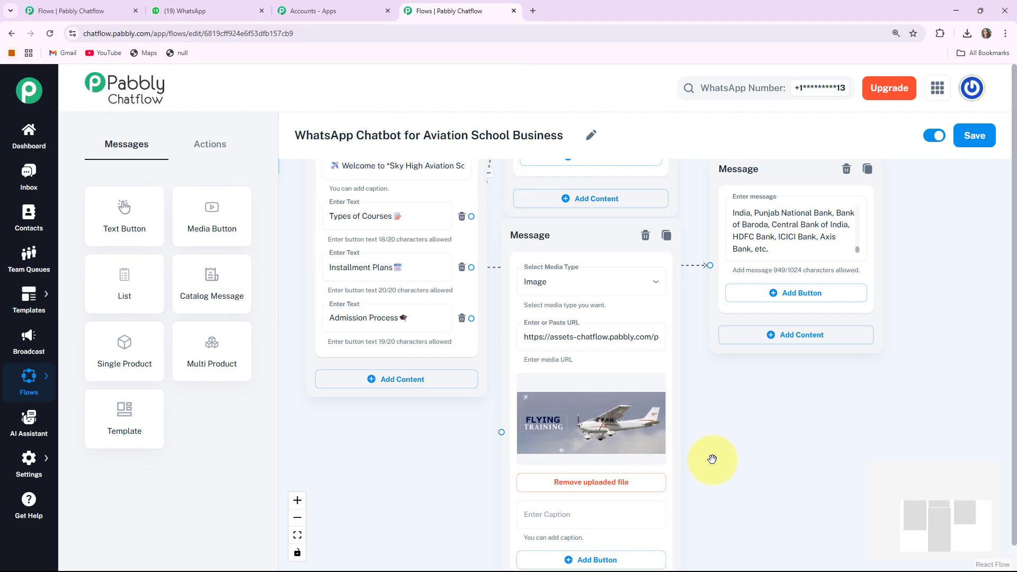
Paste the caption beginning "Admission Process in *Sky High Aviation School" under the flying training image
scroll(710, 458, "down", 3)
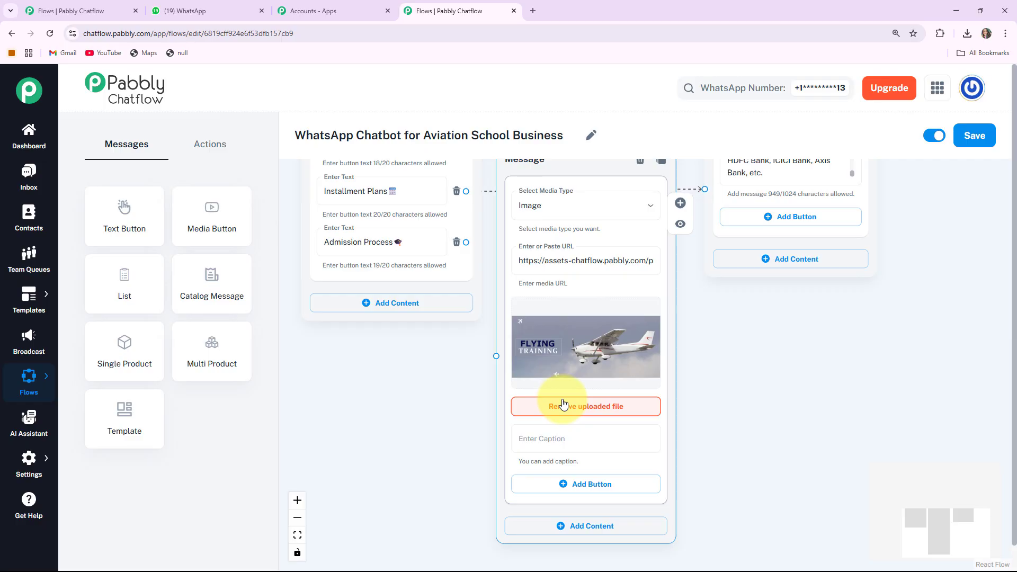
left_click(530, 438)
key("ctrl+v")
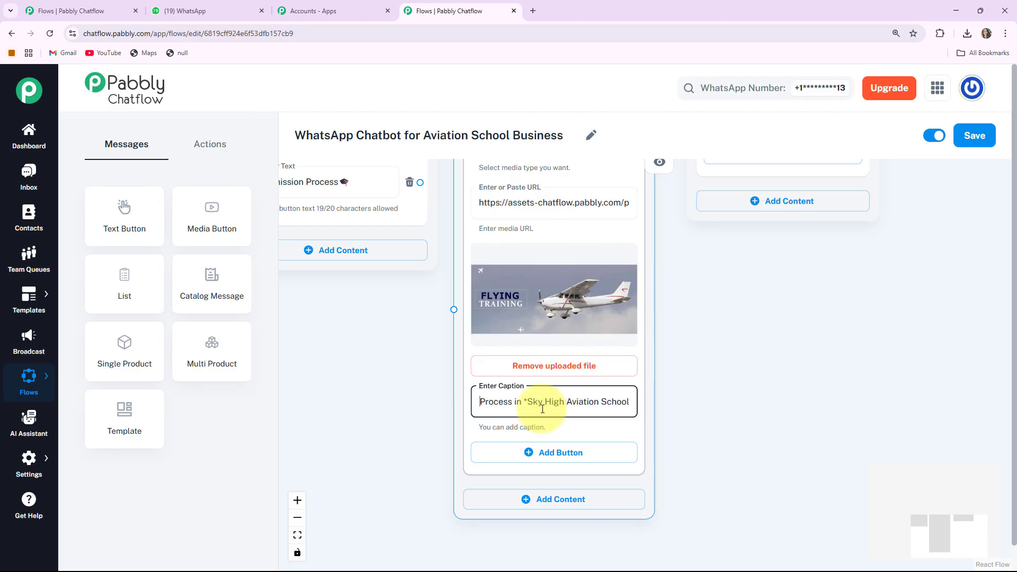
key("Home")
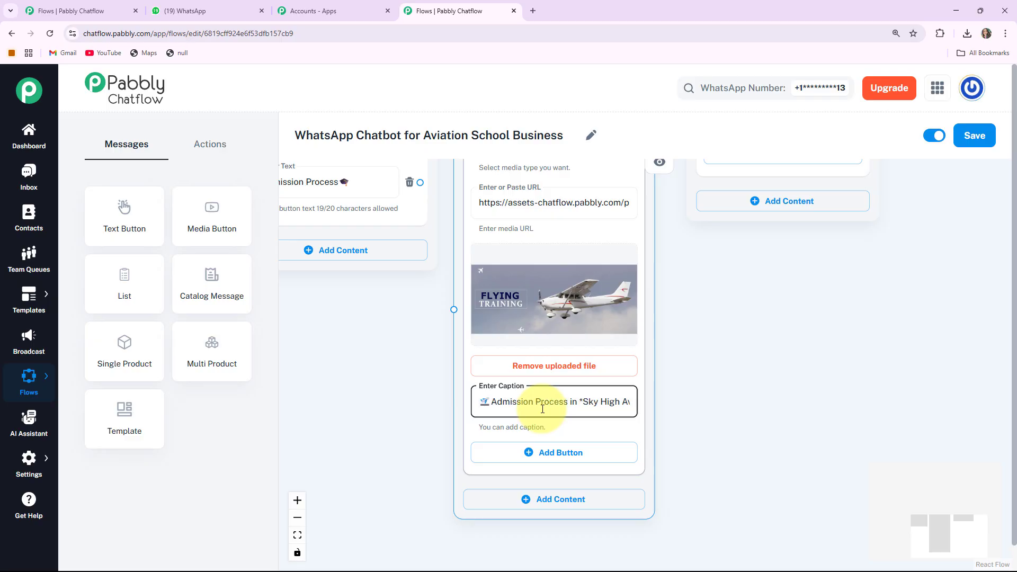
left_click(661, 486)
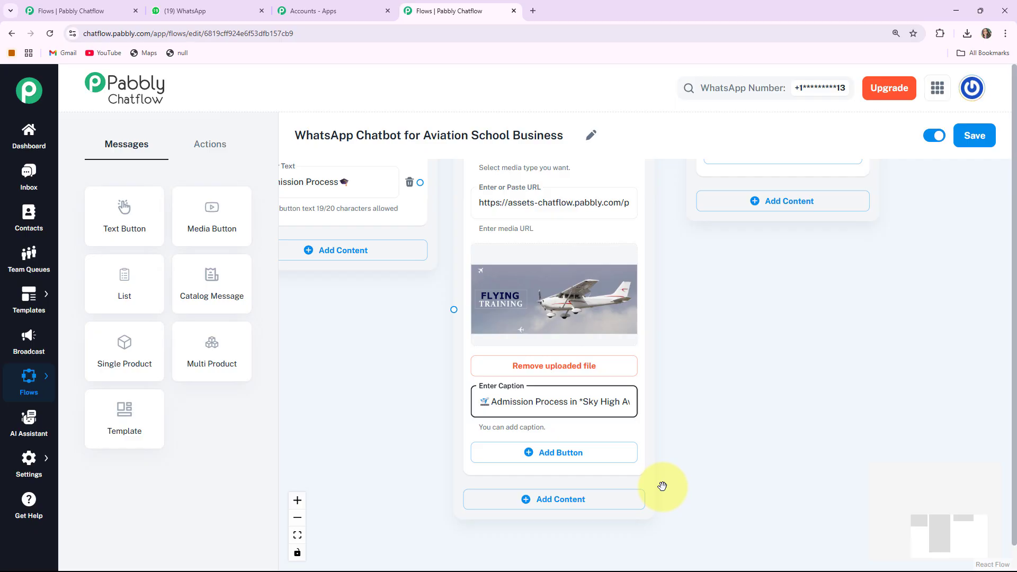
Add a Text + Button content block under the admission image and paste the admission steps starting "1. ✅ Check Eligibility"
left_click(573, 507)
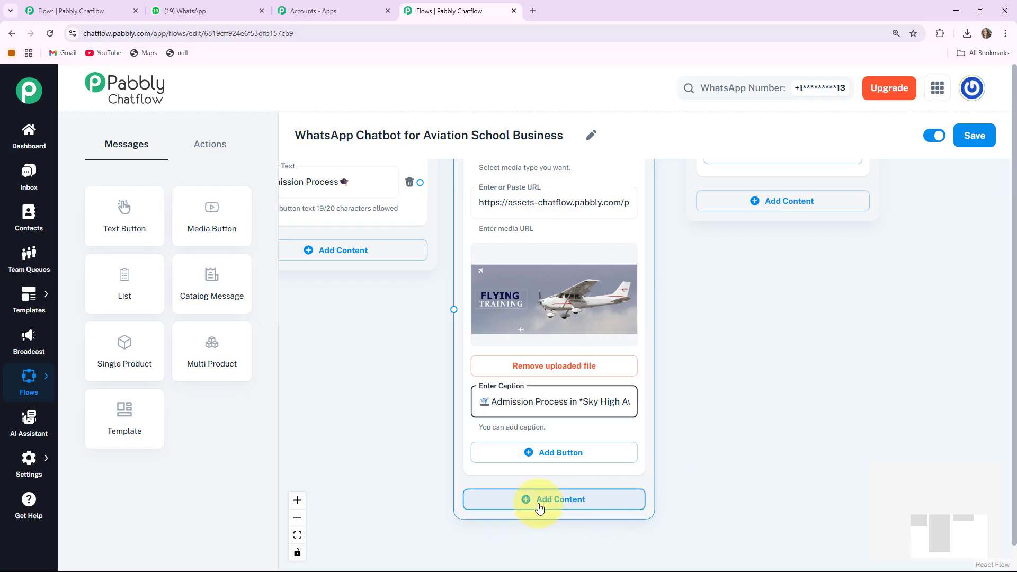
left_click(539, 507)
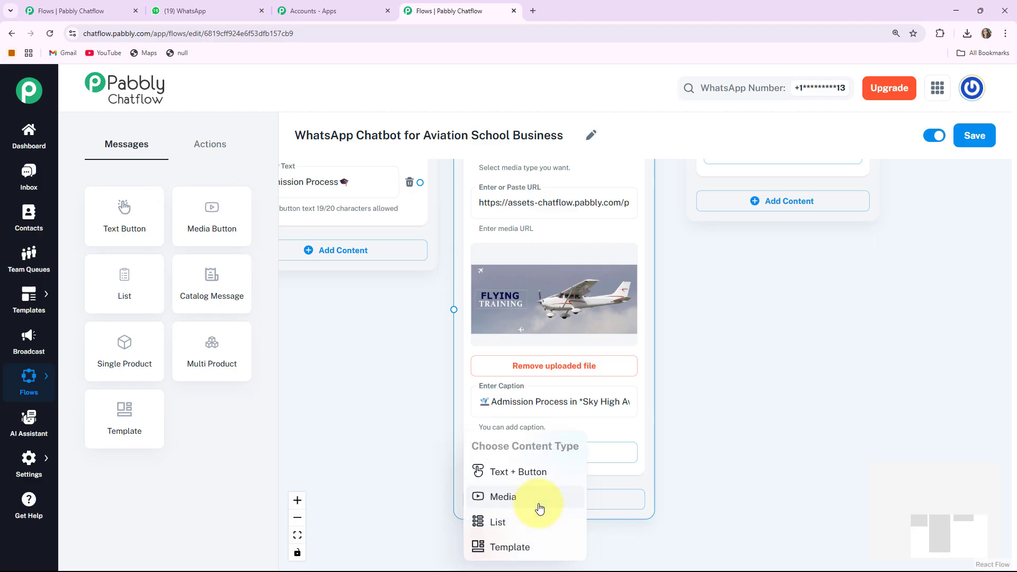
left_click(512, 473)
left_click_drag(742, 454, 738, 379)
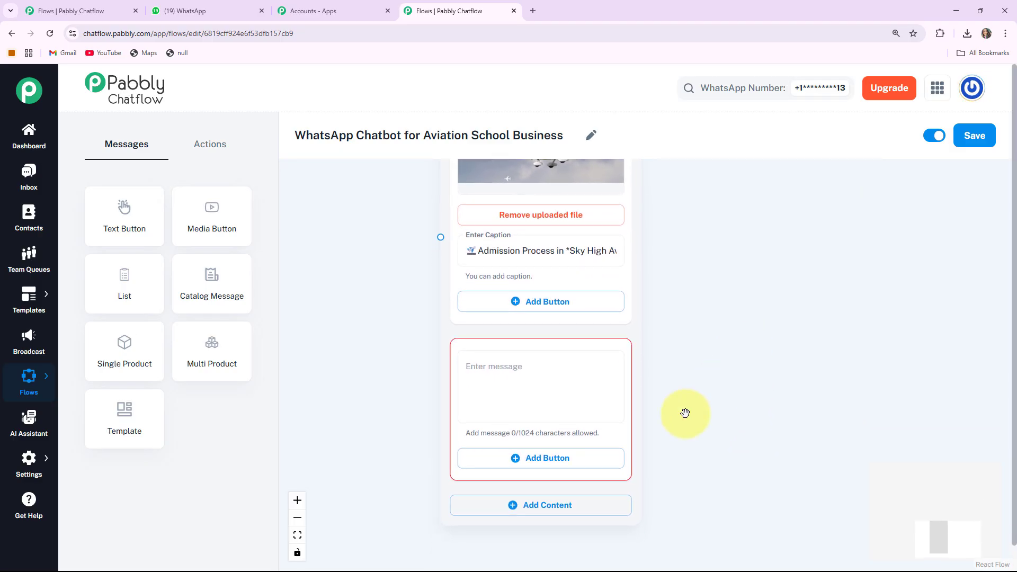
left_click(512, 372)
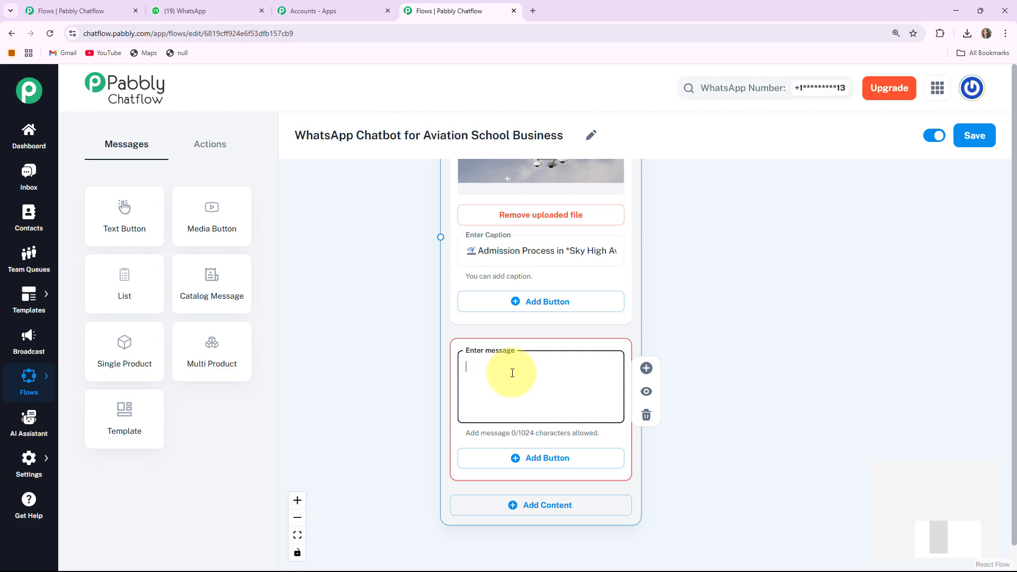
key("ctrl+v")
Connect the "Admission Process" button of the welcome message to the flying training media message
left_click_drag(358, 291, 431, 424)
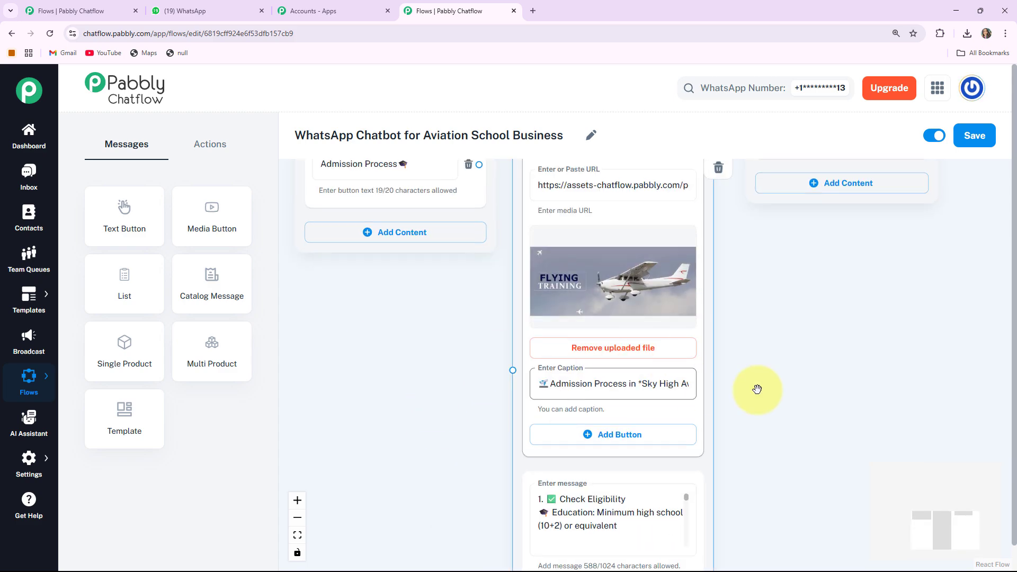
left_click_drag(804, 304, 804, 345)
left_click_drag(545, 191, 569, 191)
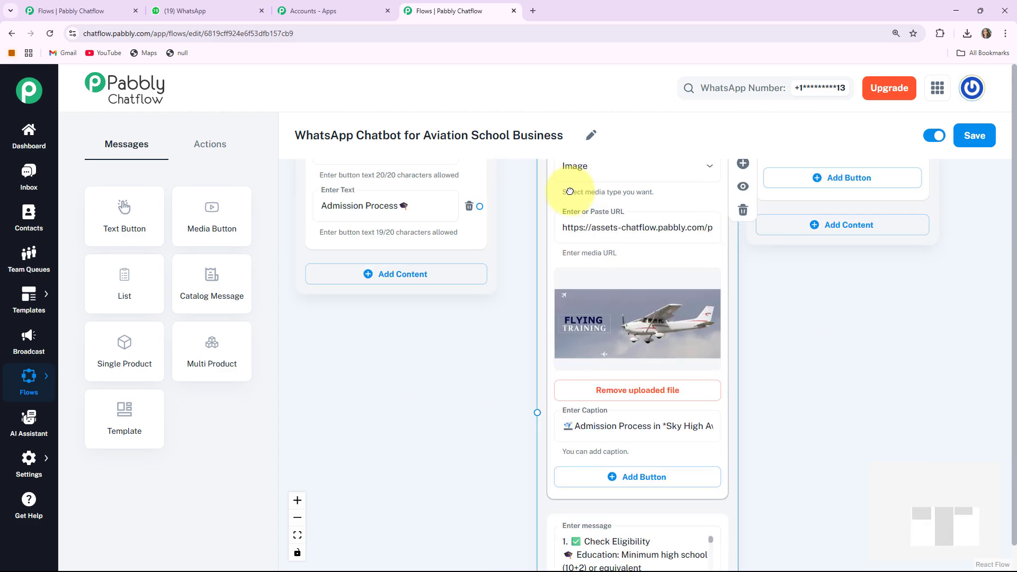
left_click(297, 535)
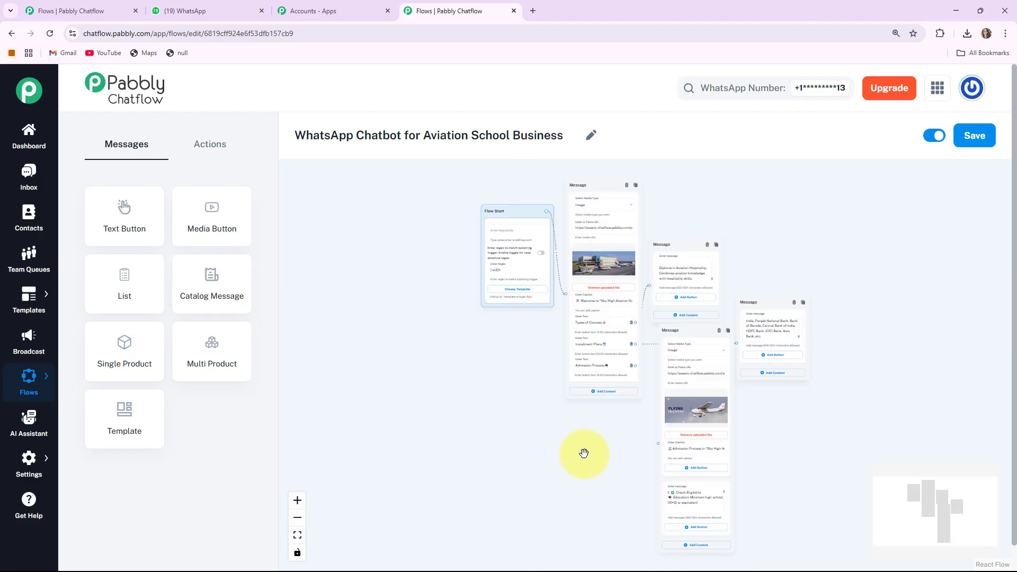
scroll(584, 453, "up", 5)
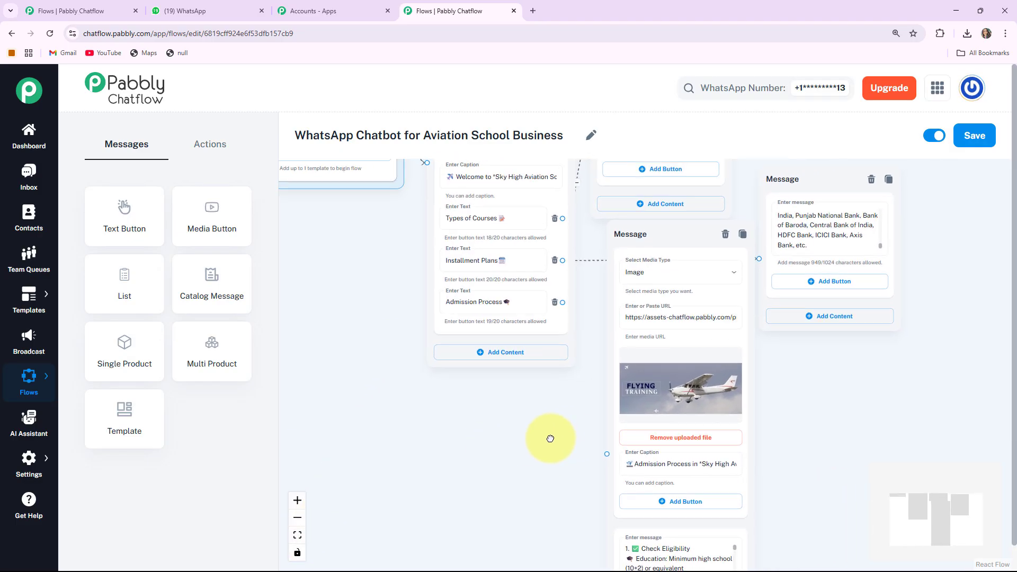
left_click_drag(550, 439, 476, 414)
mouse_move(488, 277)
left_mouse_down()
mouse_move(517, 411)
mouse_move(543, 445)
mouse_move(532, 429)
left_mouse_up()
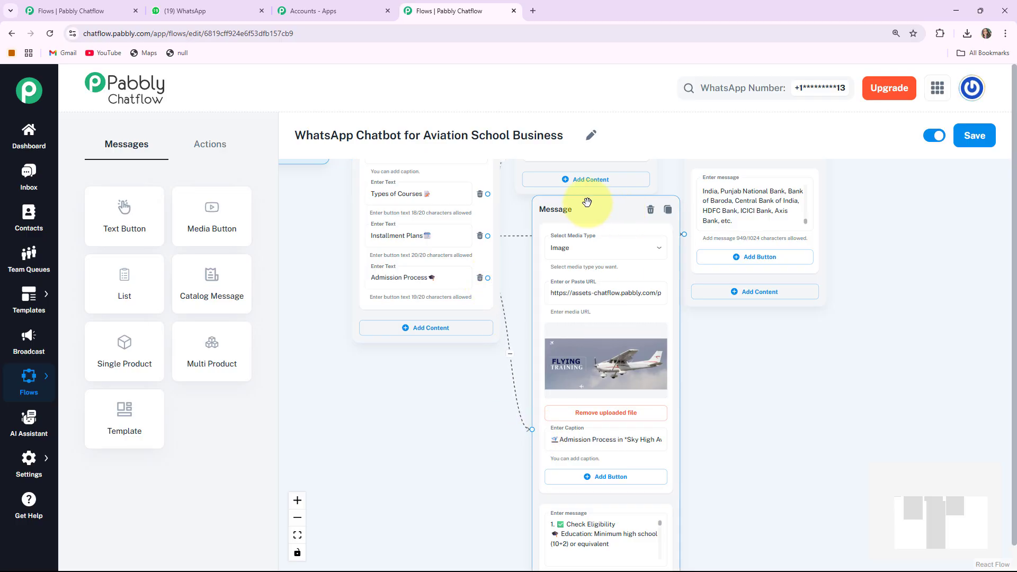
Move the admission message to the right of the financing message, shift the financing message slightly up, and save the flow
left_click_drag(588, 205, 896, 234)
scroll(634, 434, "up", 1)
scroll(634, 434, "down", 2)
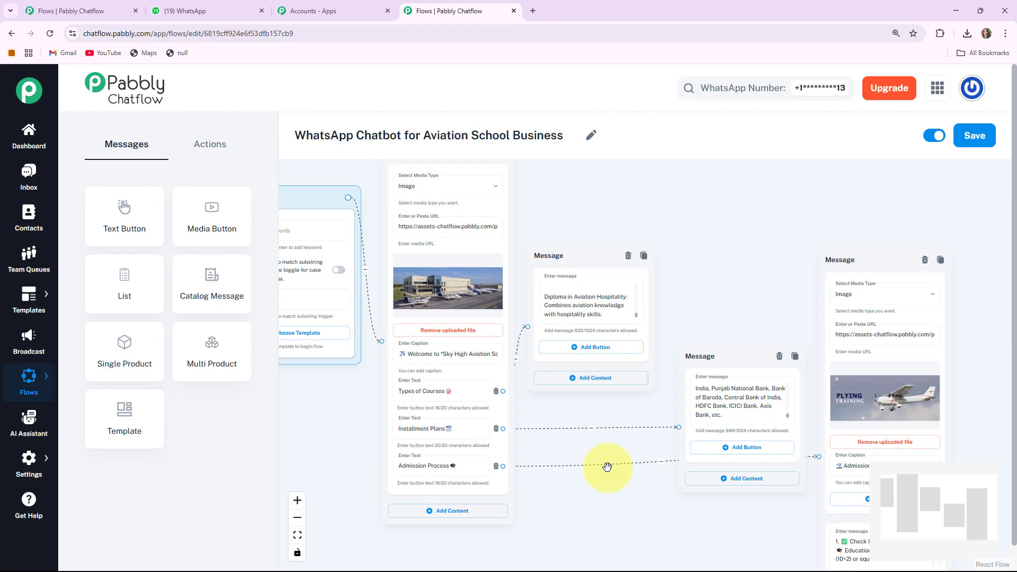
left_click_drag(564, 510, 613, 510)
left_click_drag(769, 363, 751, 317)
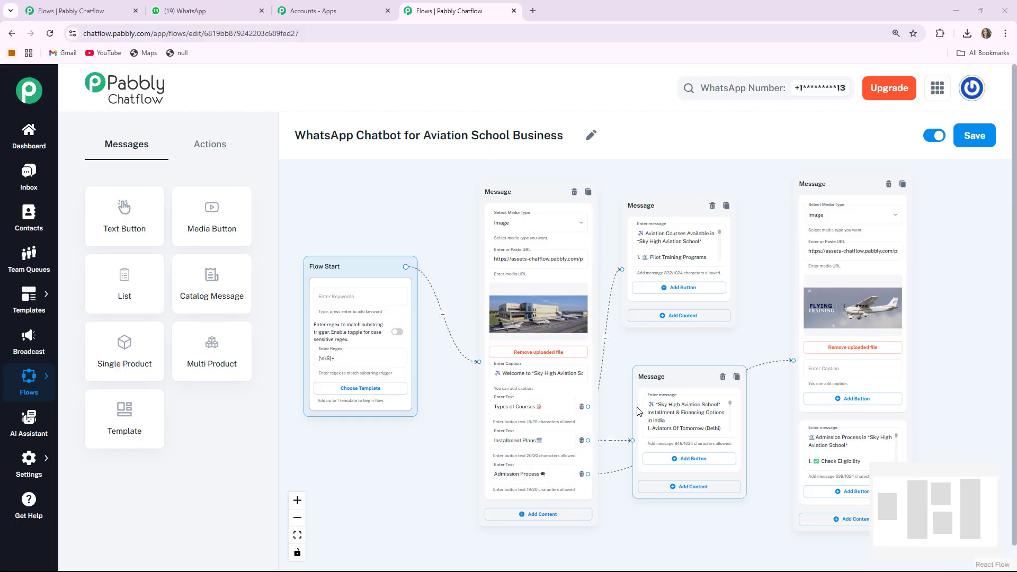
left_click(973, 144)
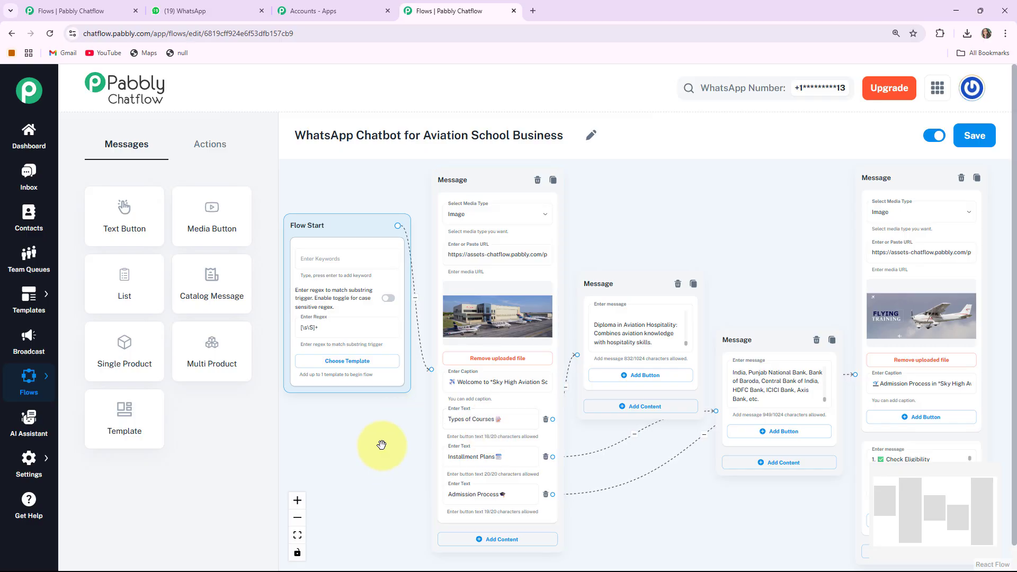
Compare the welcome message in the Sky High Aviation School WhatsApp chat with the image, caption and buttons set up in the Pabbly Chatflow flow
left_click(431, 212)
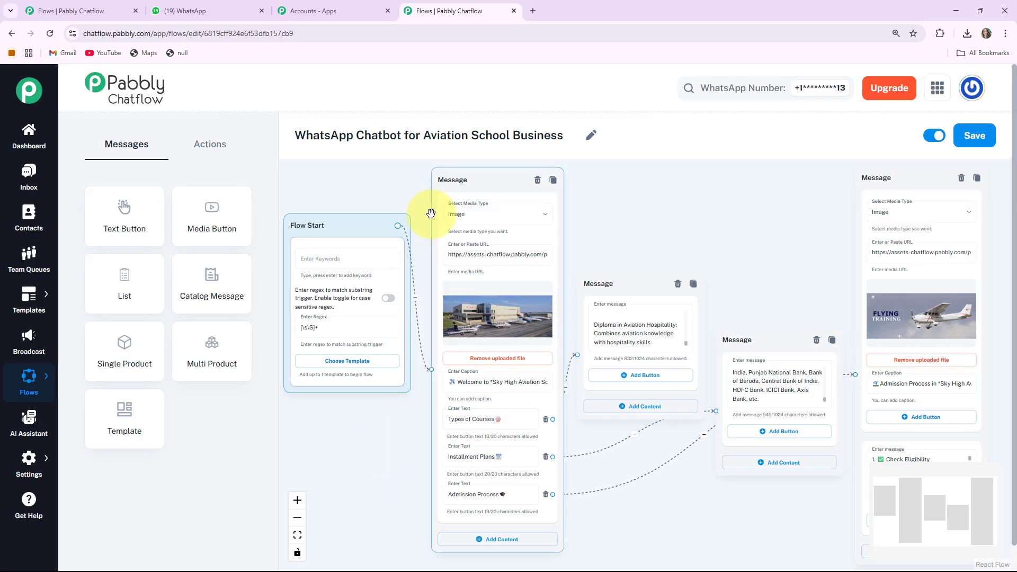
left_click(430, 213)
left_click(198, 12)
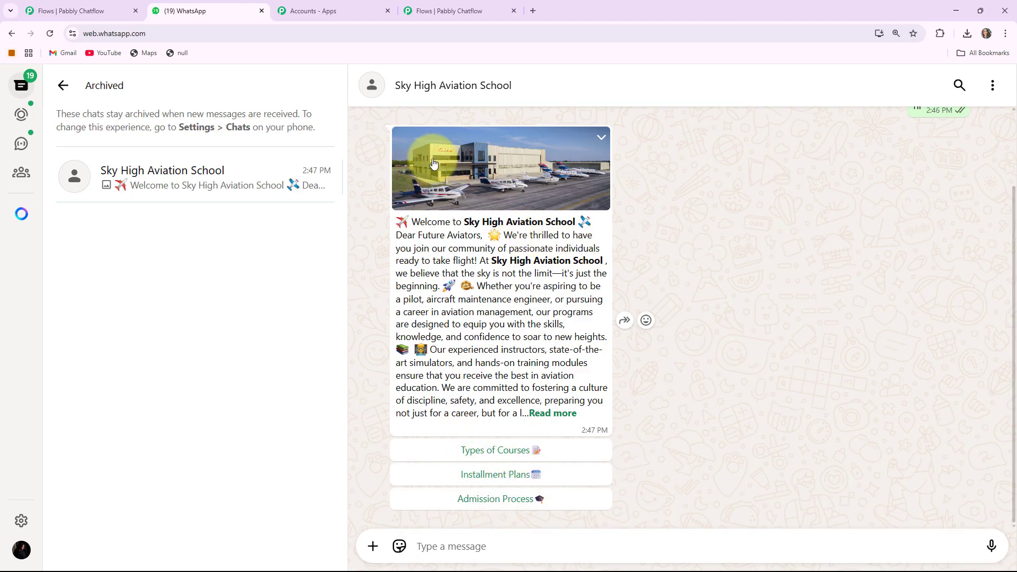
left_click(432, 7)
scroll(563, 413, "up", 3)
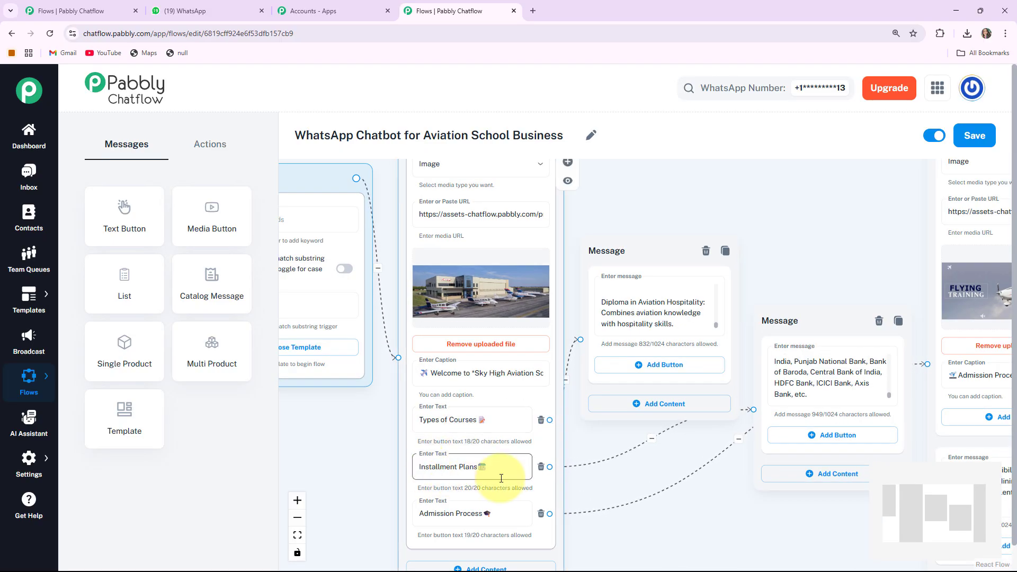
Switch to WhatsApp and test the Admission Process and Installment Plans replies from the welcome message, returning to its button choices
left_click(217, 11)
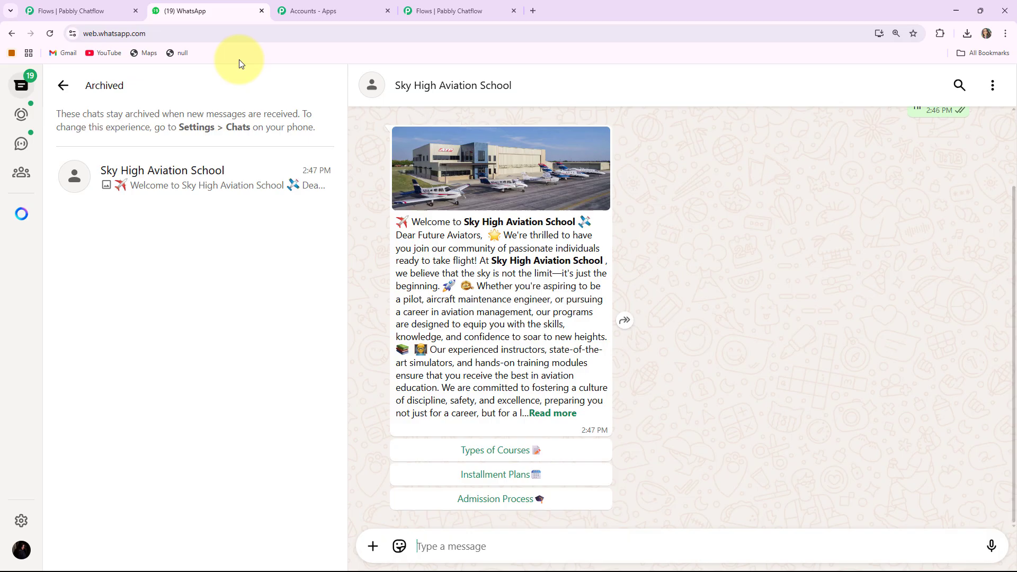
left_click(506, 501)
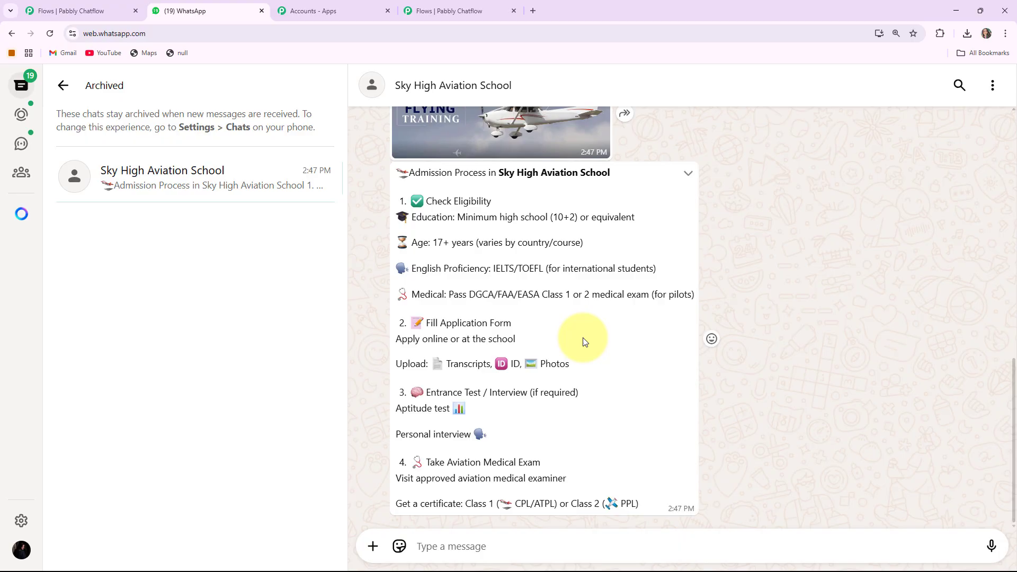
scroll(583, 339, "up", 10)
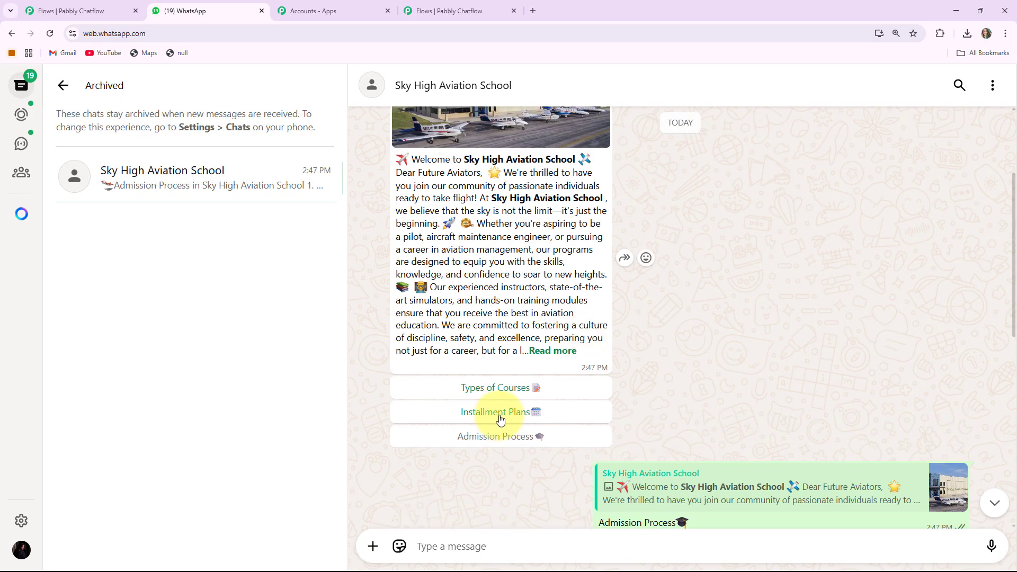
left_click(500, 420)
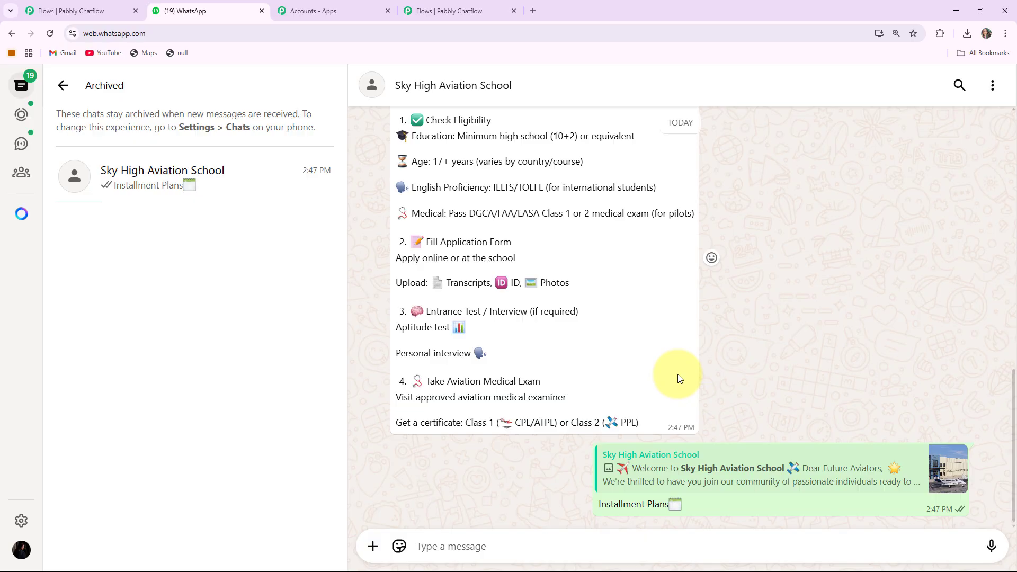
scroll(679, 378, "up", 5)
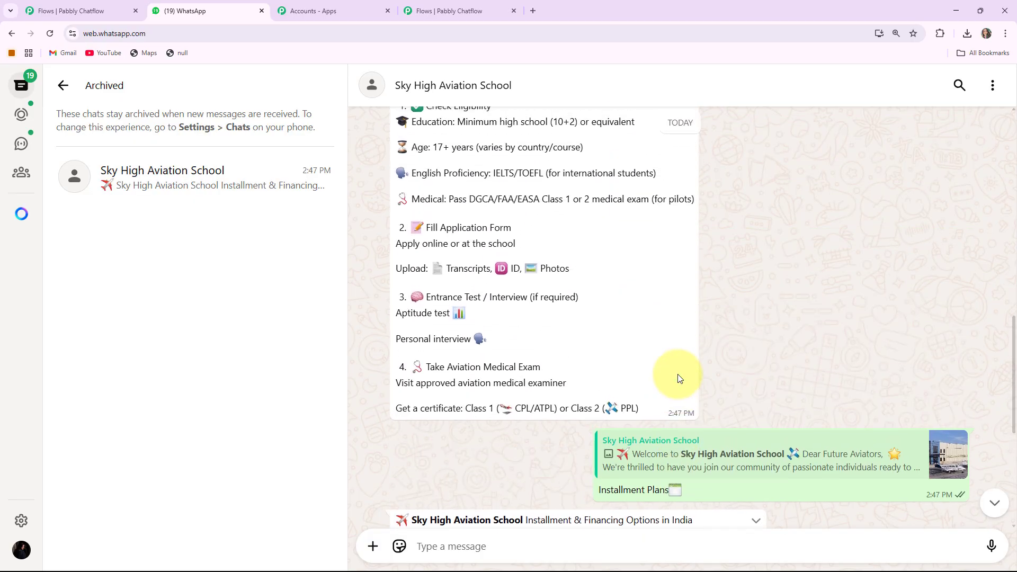
scroll(680, 378, "up", 10)
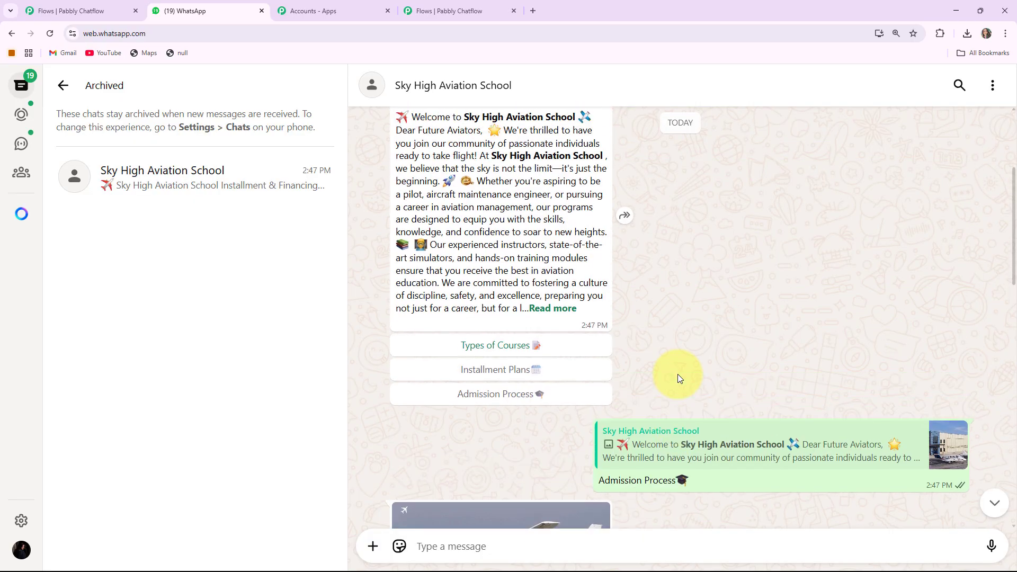
scroll(679, 378, "up", 2)
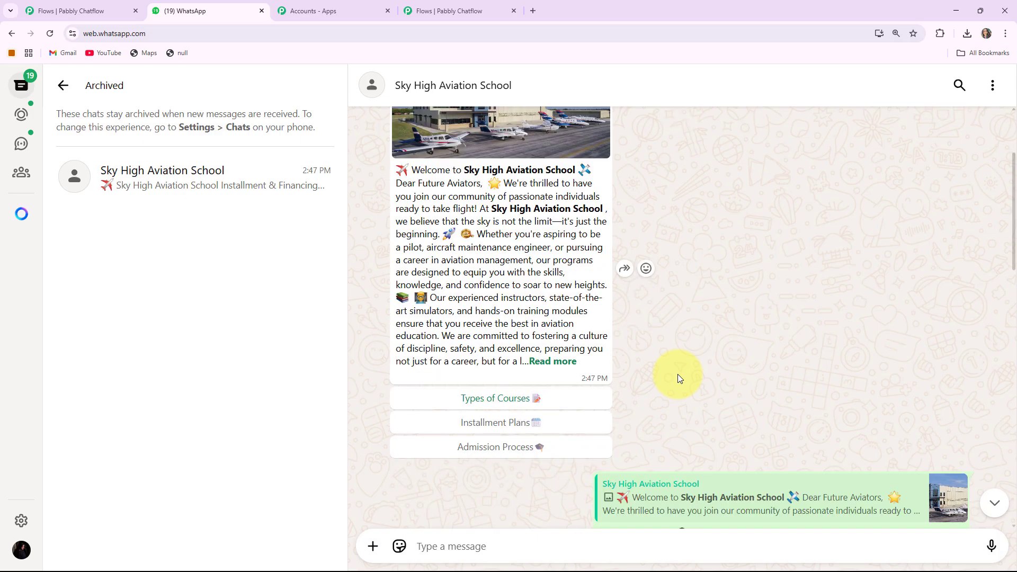